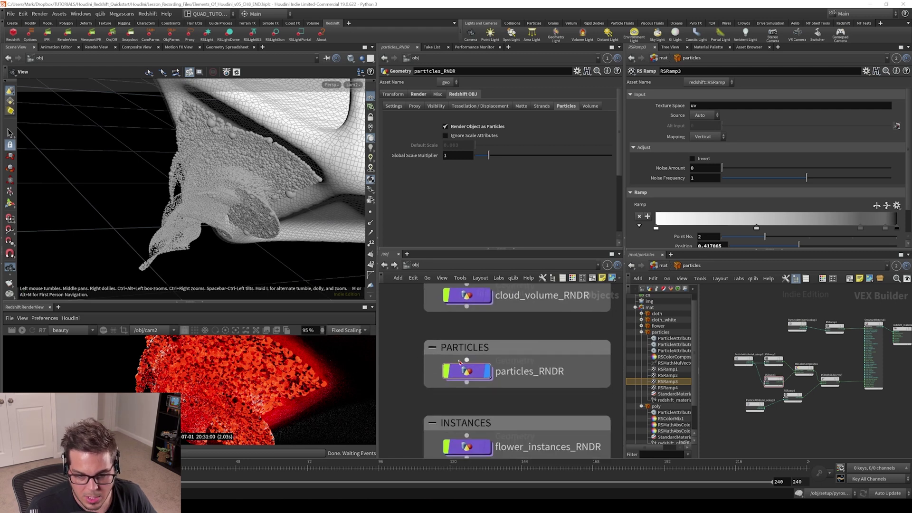
scroll(418, 331, "down", 3)
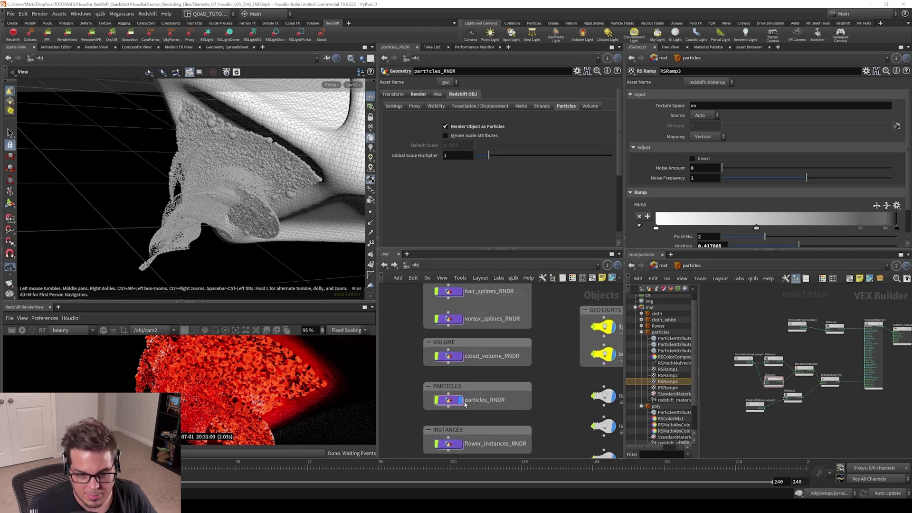
Enlarge the 3D viewport and look through cam1 in it
mouse_move(285, 302)
left_mouse_down()
mouse_move(288, 333)
mouse_move(289, 288)
left_mouse_up()
scroll(418, 351, "up", 3)
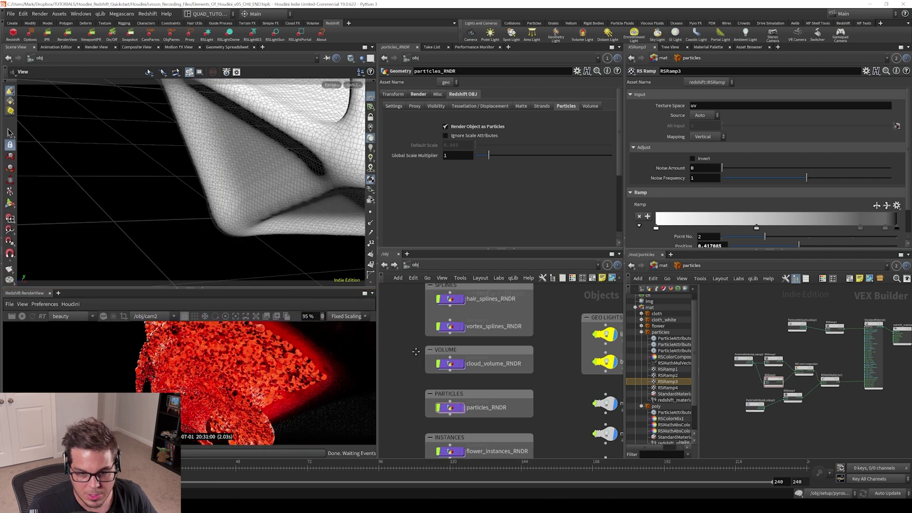
left_click(350, 86)
left_click(366, 113)
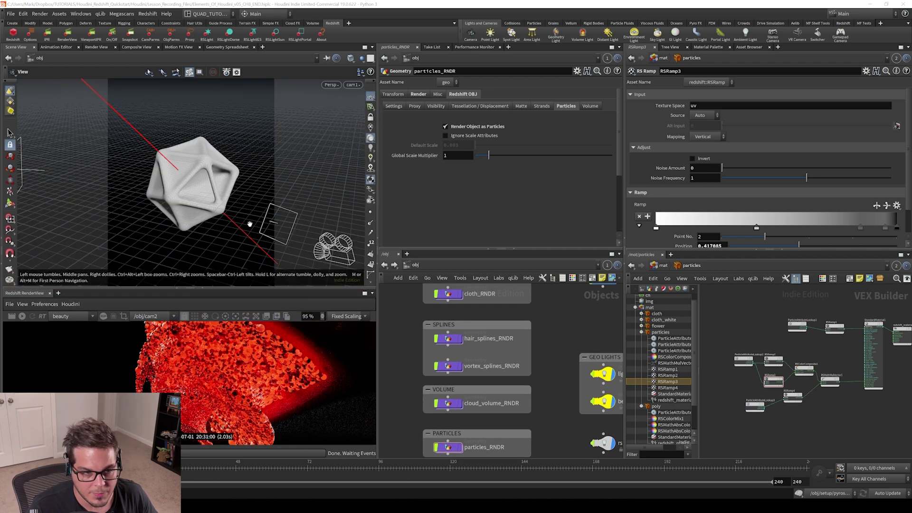
Switch the Redshift RenderView camera from /obj/cam2 to /obj/cam1 and re-render
left_click_drag(238, 289, 140, 223)
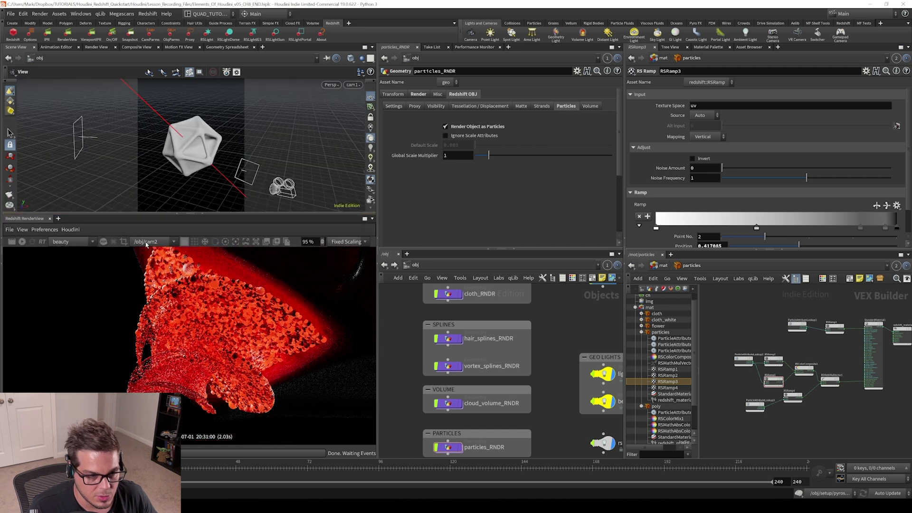
left_click(146, 243)
left_click(162, 259)
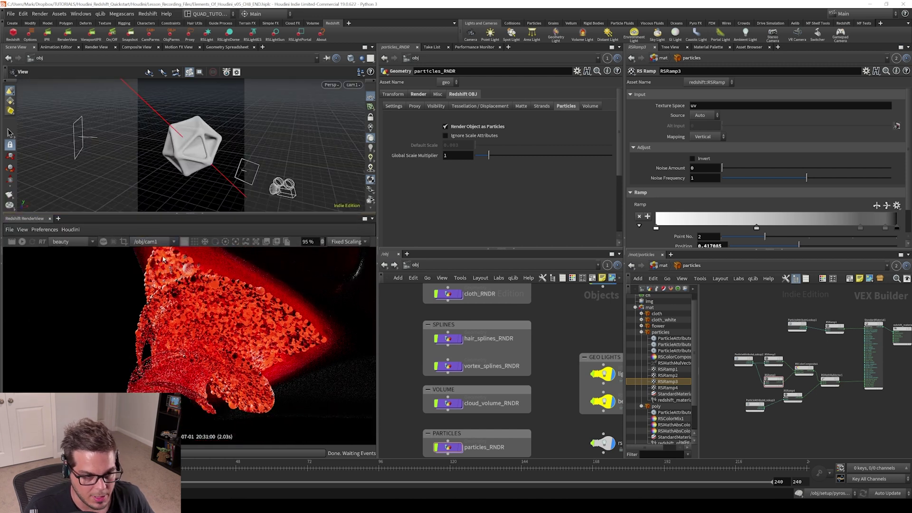
left_click(22, 241)
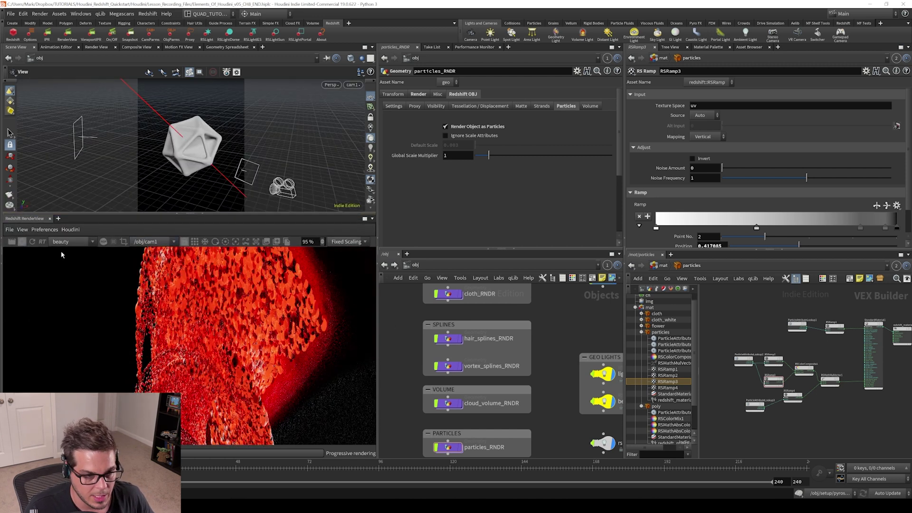
scroll(215, 332, "down", 2)
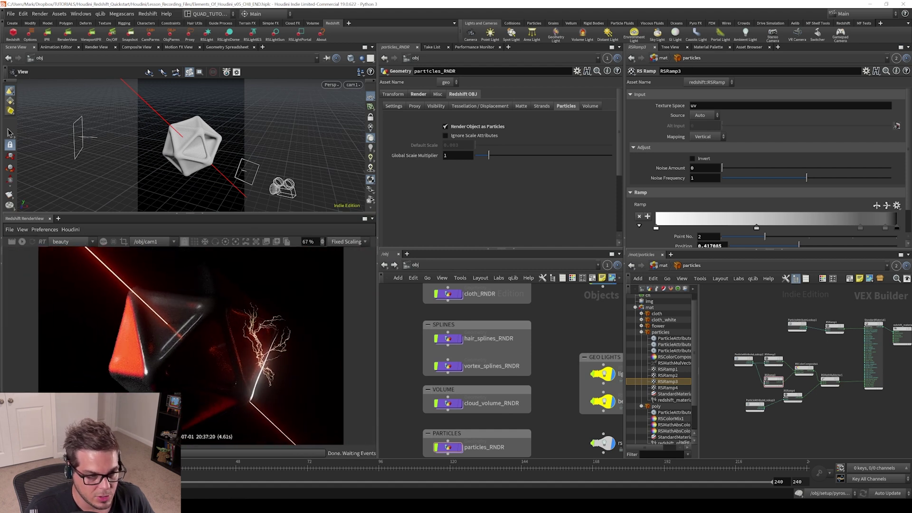
Select the hair_splines_RNDR node in /obj to show its Redshift strand settings
scroll(436, 344, "up", 3)
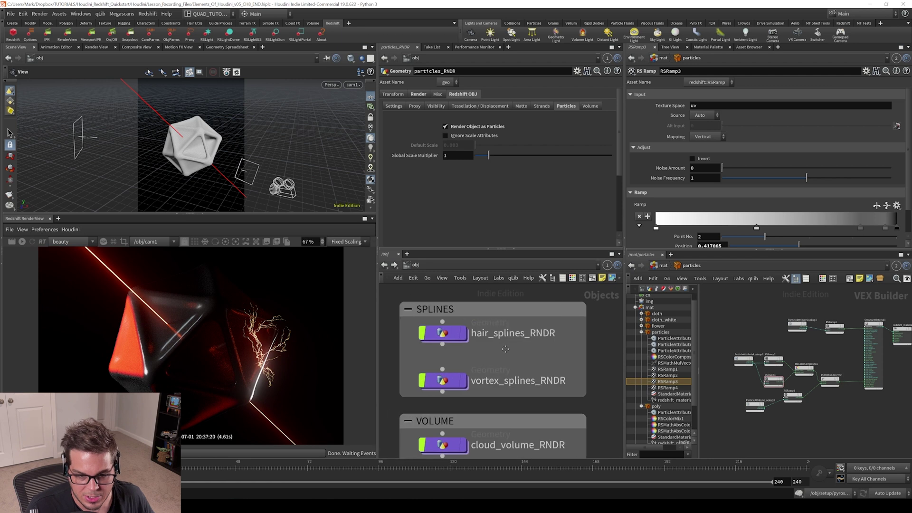
mouse_move(522, 384)
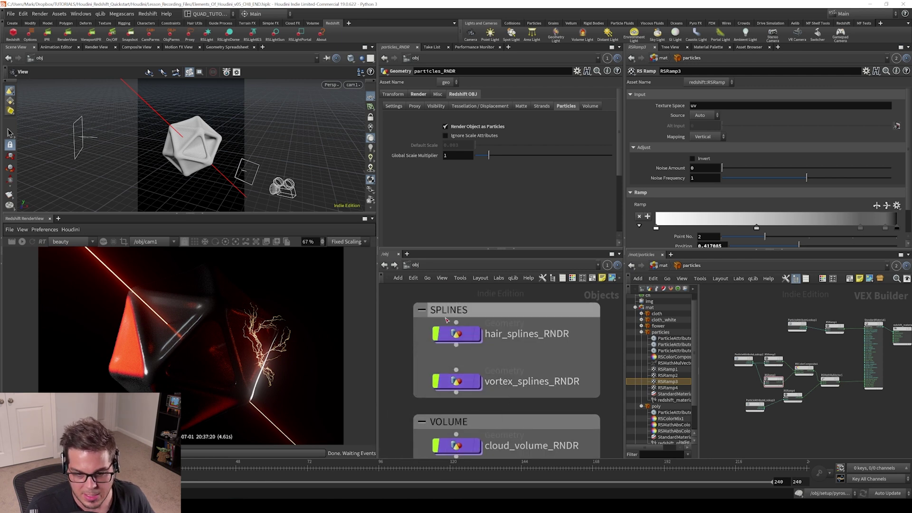
mouse_move(487, 331)
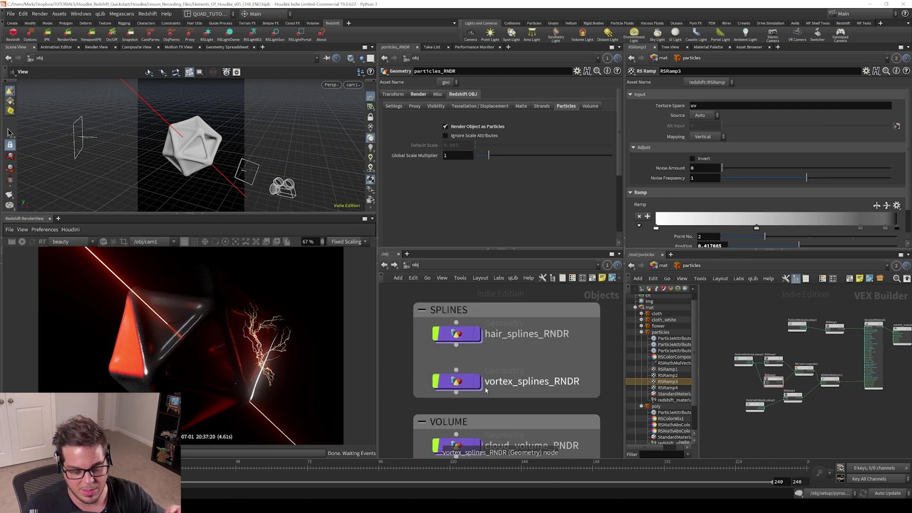
mouse_move(449, 387)
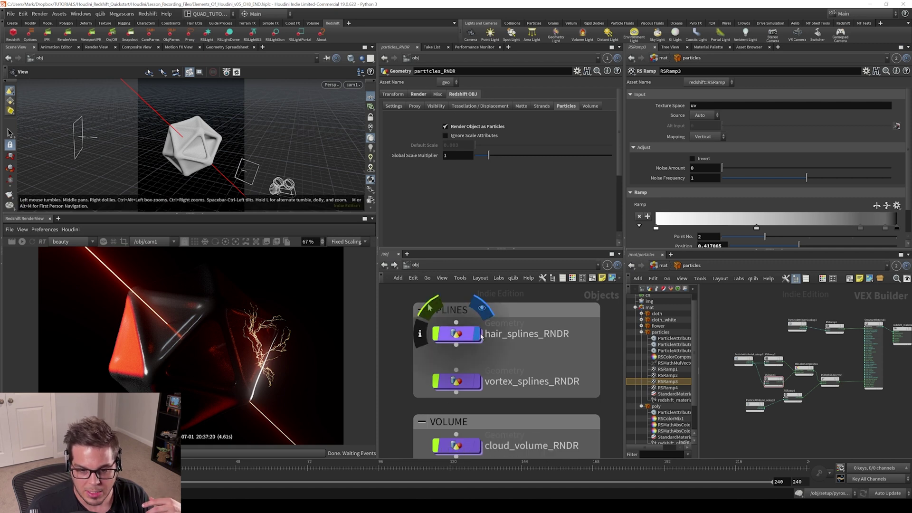
left_click(457, 336)
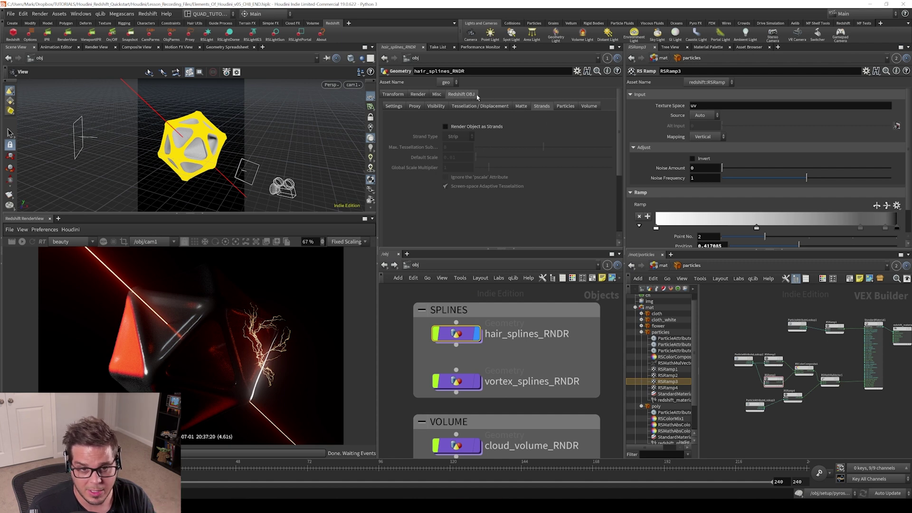
Add Redshift OBJ parameters, enable Render Polygons as Hair, and re-render
left_click(147, 14)
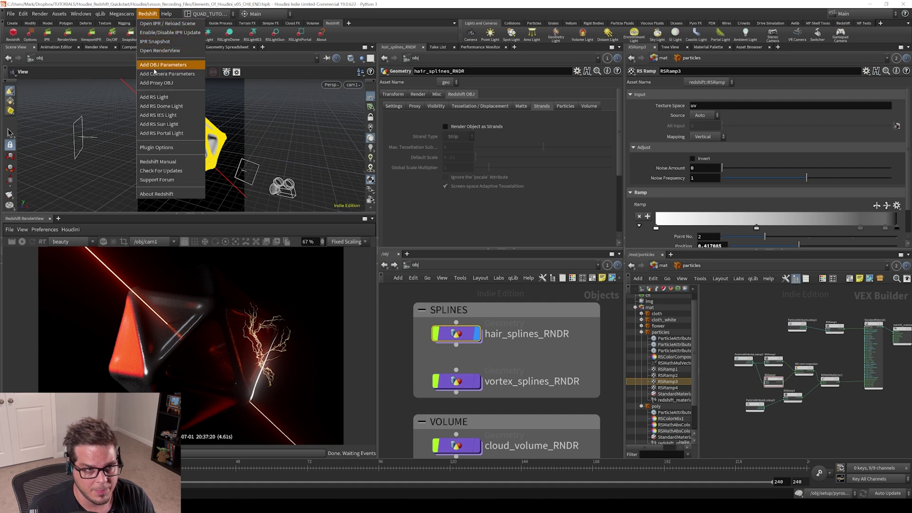
left_click(155, 66)
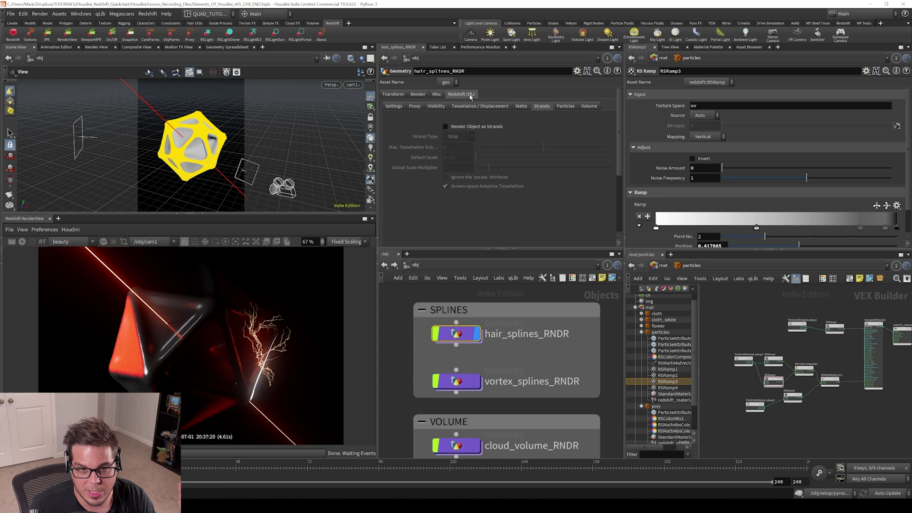
left_click(393, 106)
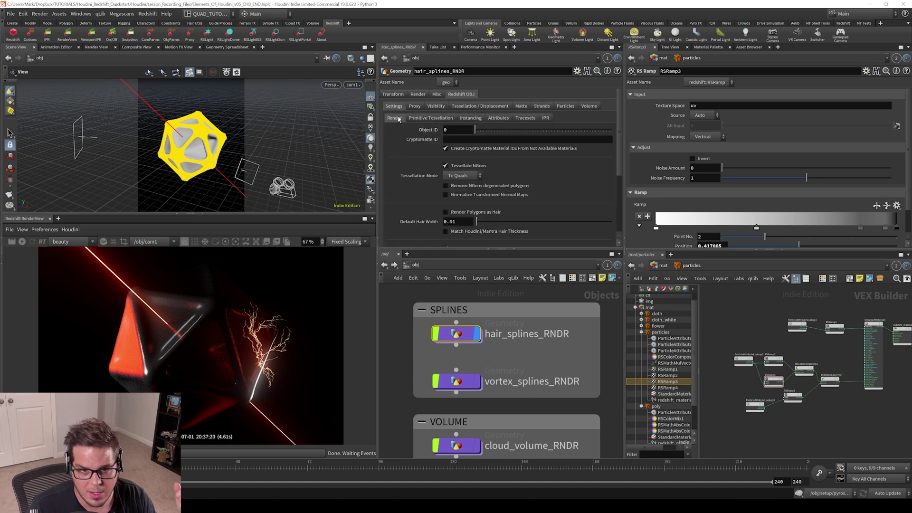
scroll(406, 136, "down", 3)
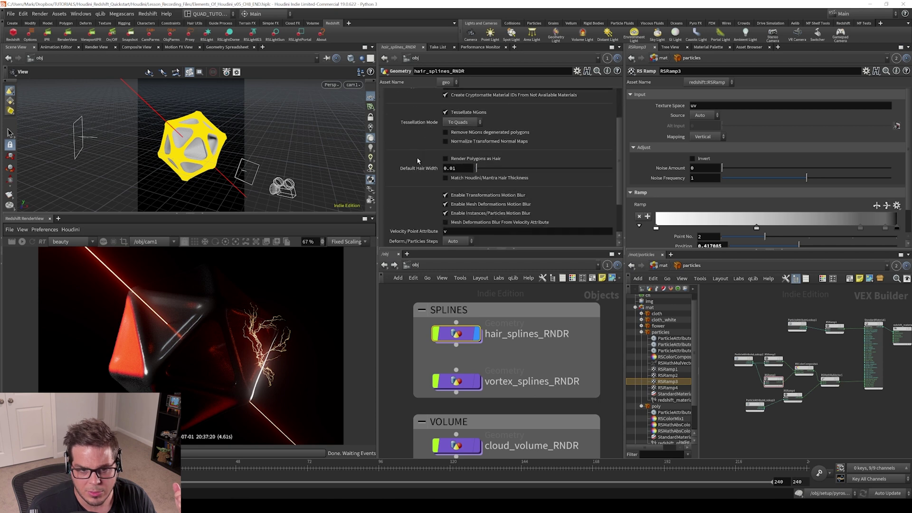
left_click(488, 160)
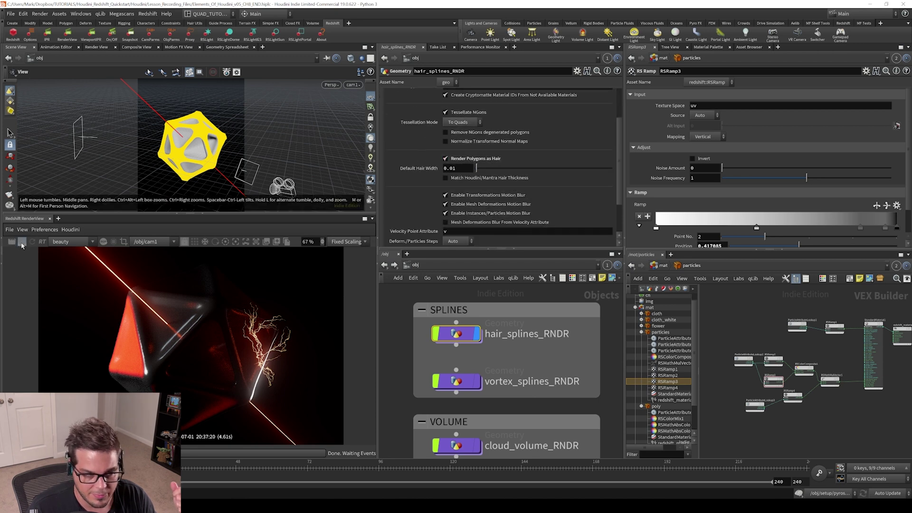
left_click(22, 242)
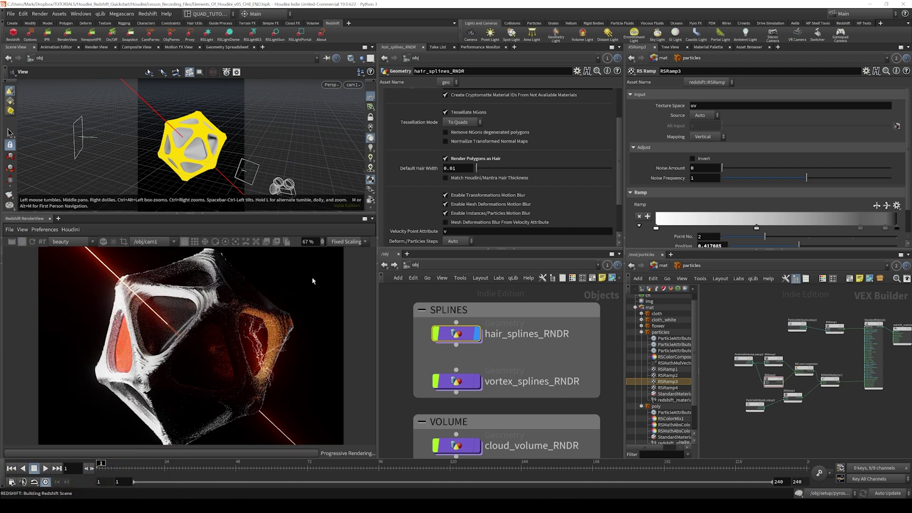
Set the Default Hair Width to 0.0002 and stop the progressive render
scroll(153, 380, "up", 3)
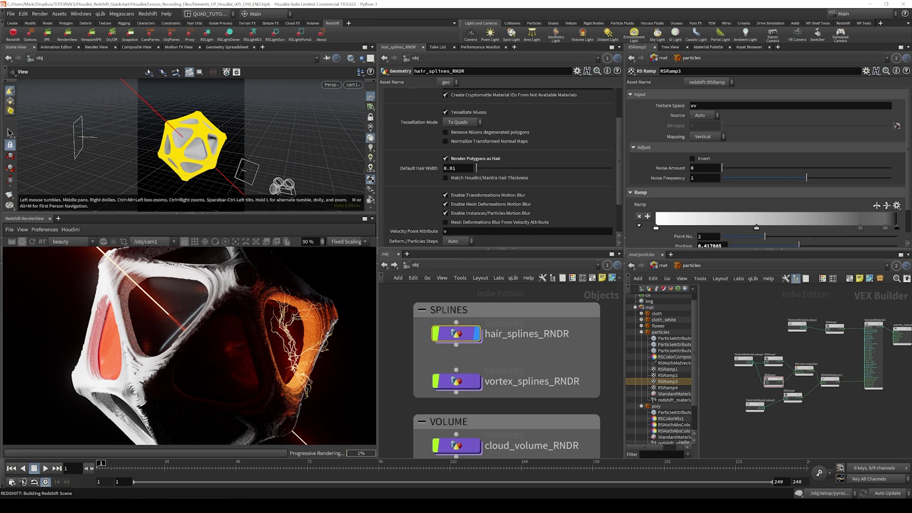
left_click(458, 169)
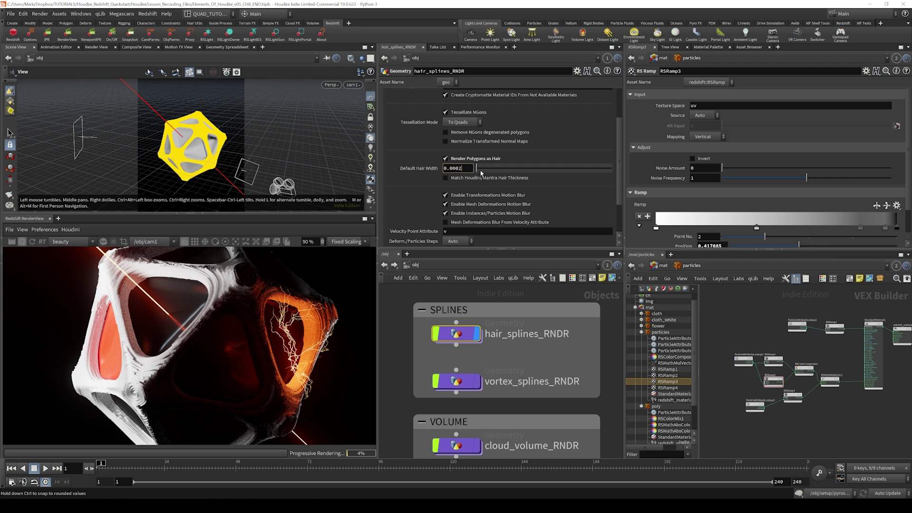
key("Return")
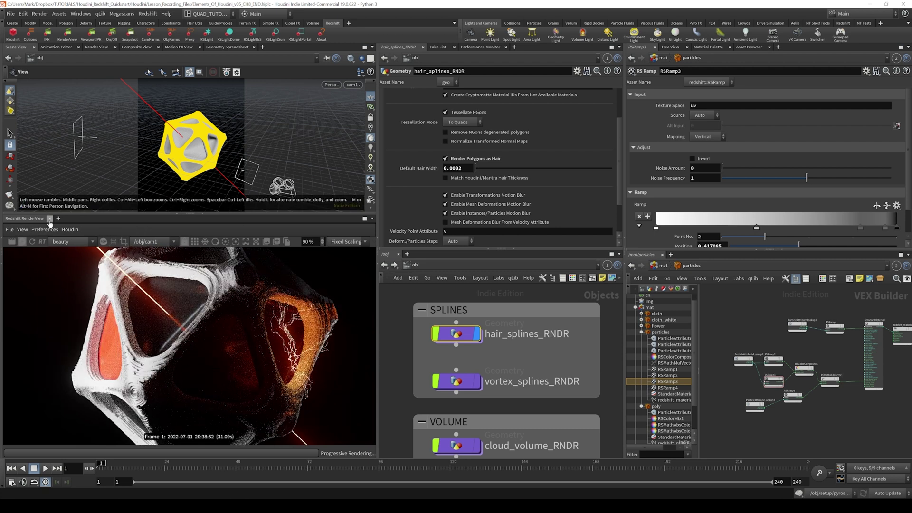
left_click(23, 242)
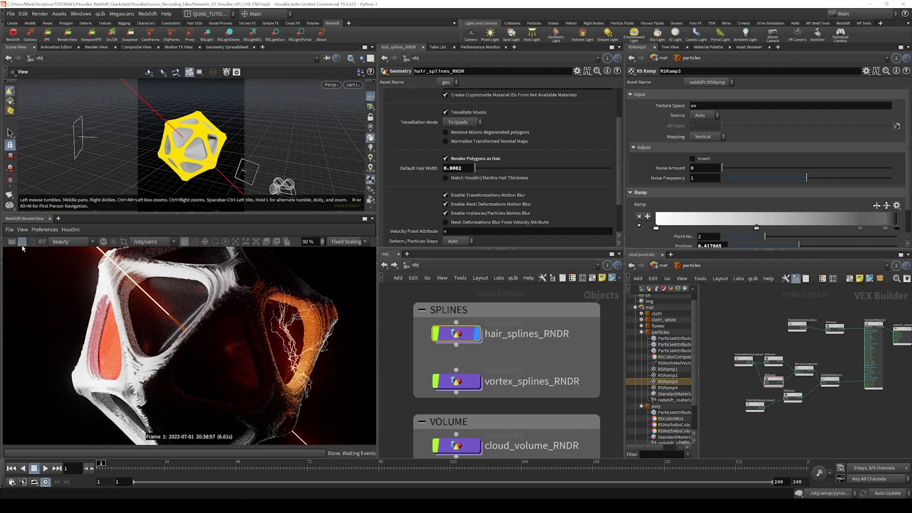
Pan around the render to inspect the strands, and save the scene
scroll(174, 299, "up", 6)
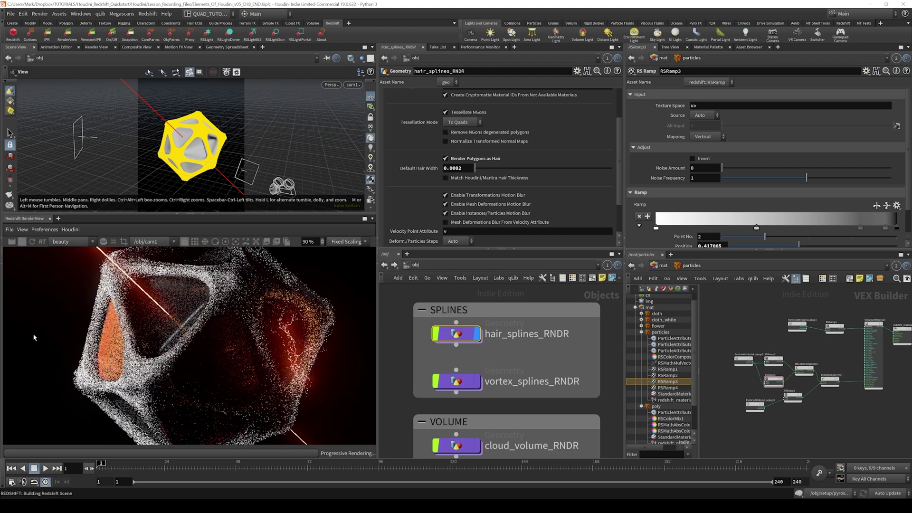
scroll(174, 299, "down", 4)
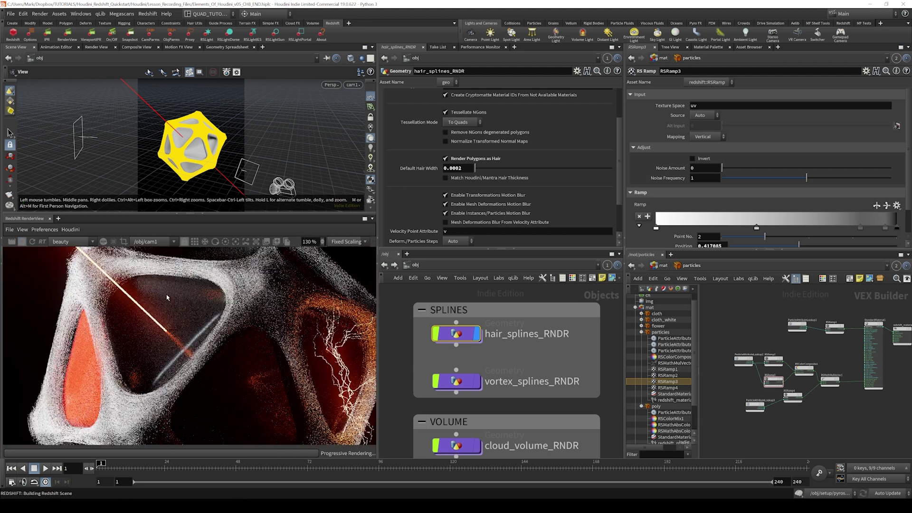
middle_click_drag(166, 295, 167, 315)
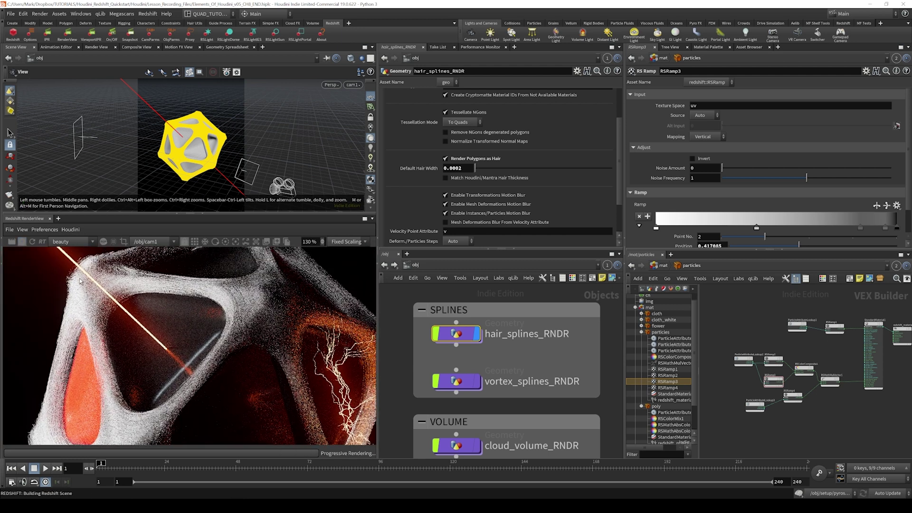
key("ctrl+s")
middle_click_drag(227, 342, 246, 276)
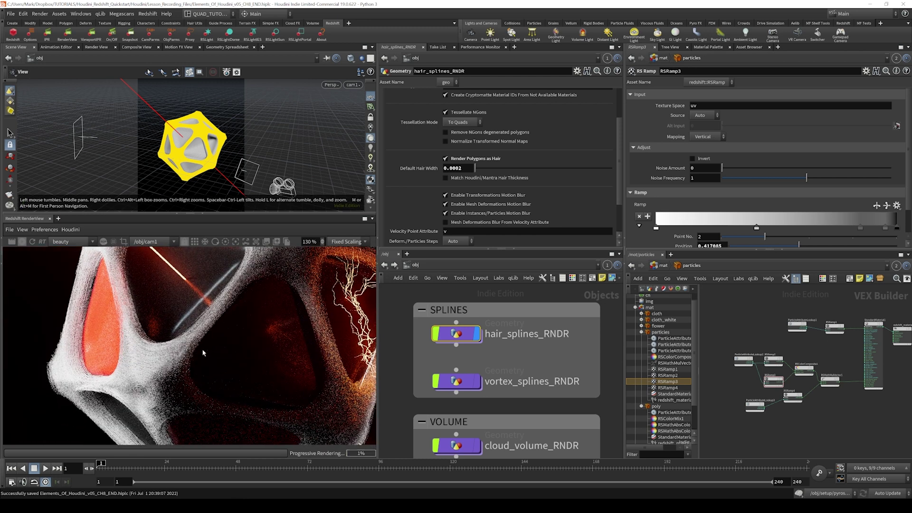
middle_click_drag(238, 309, 189, 384)
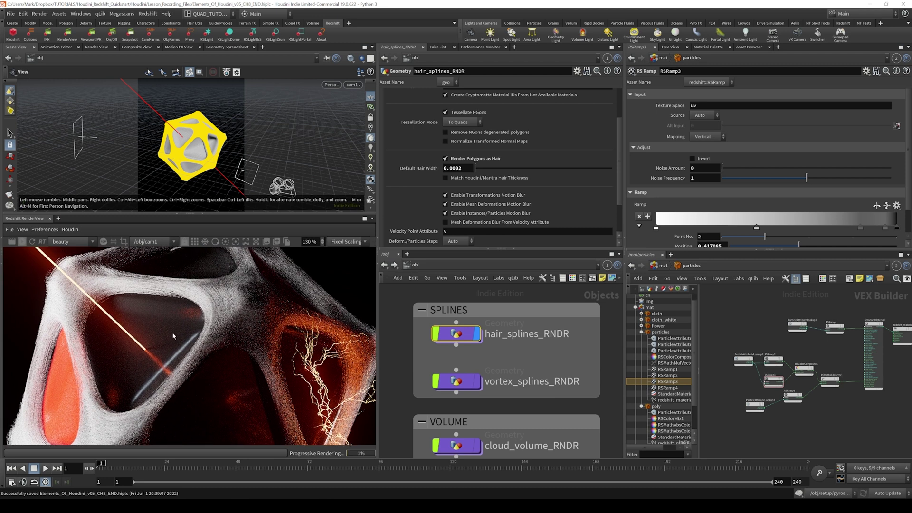
scroll(172, 331, "down", 3)
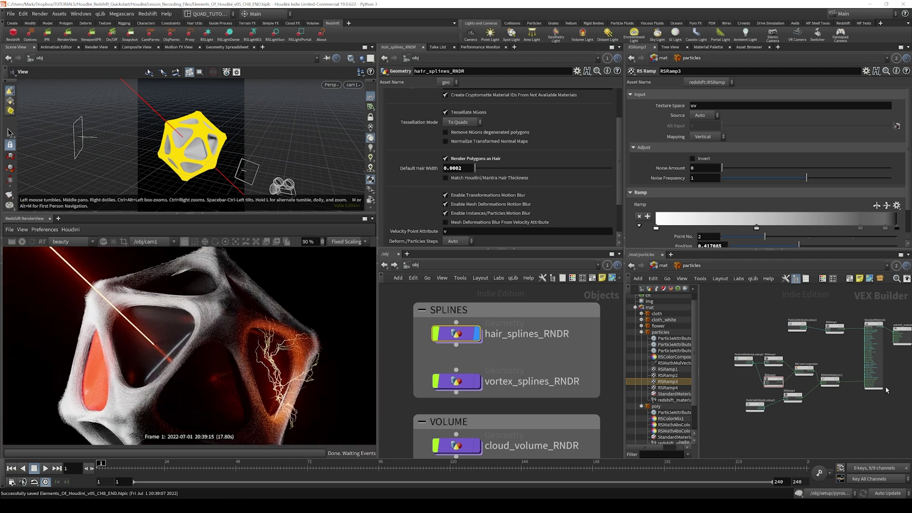
Create an RS Material Builder node in the /mat network
left_click(662, 266)
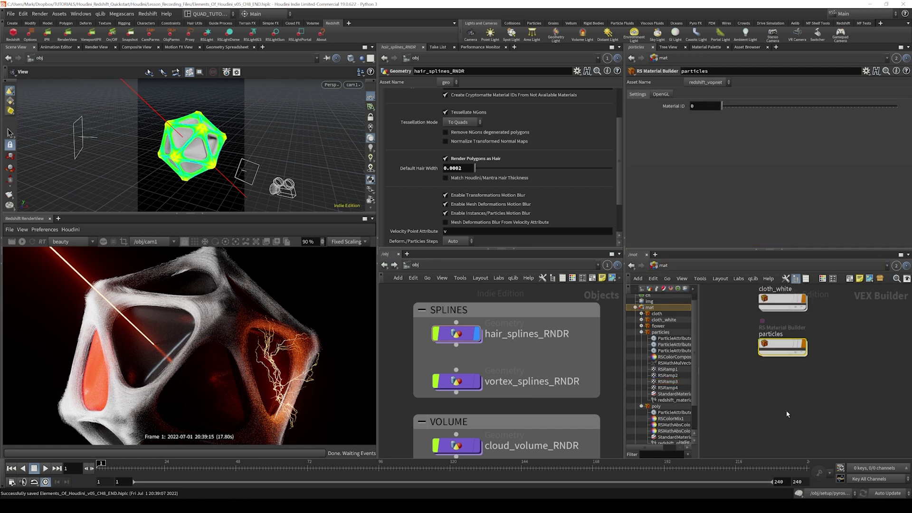
left_click(783, 442)
key("h")
middle_click_drag(784, 442, 774, 376)
key("Tab")
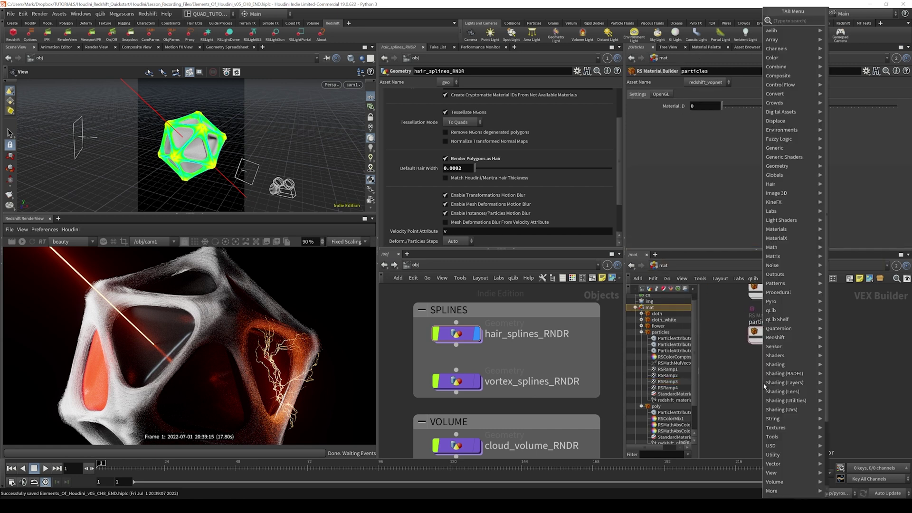
type("rs materi")
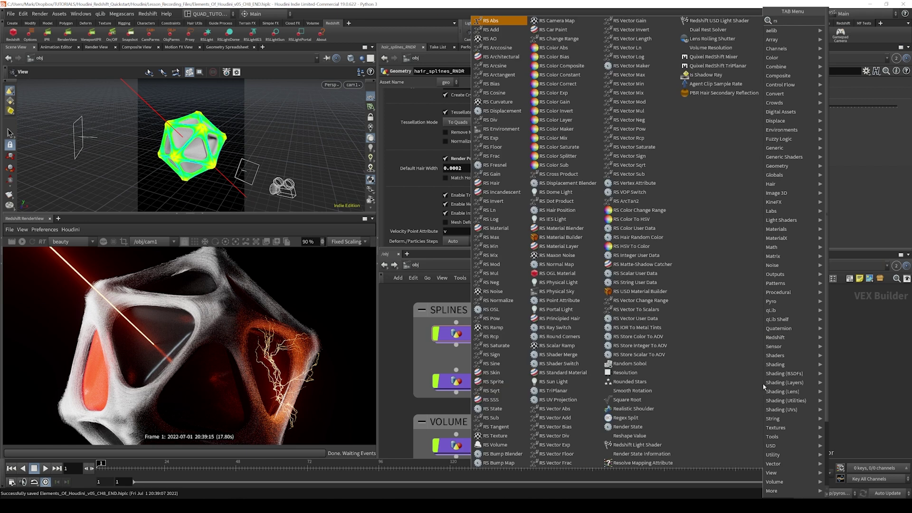
key("Down")
key("Down")
key("Return")
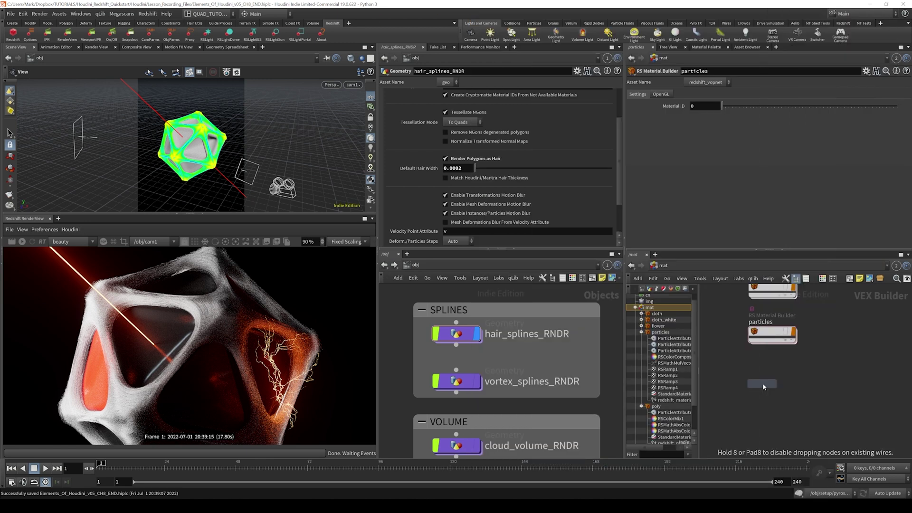
left_click(772, 384)
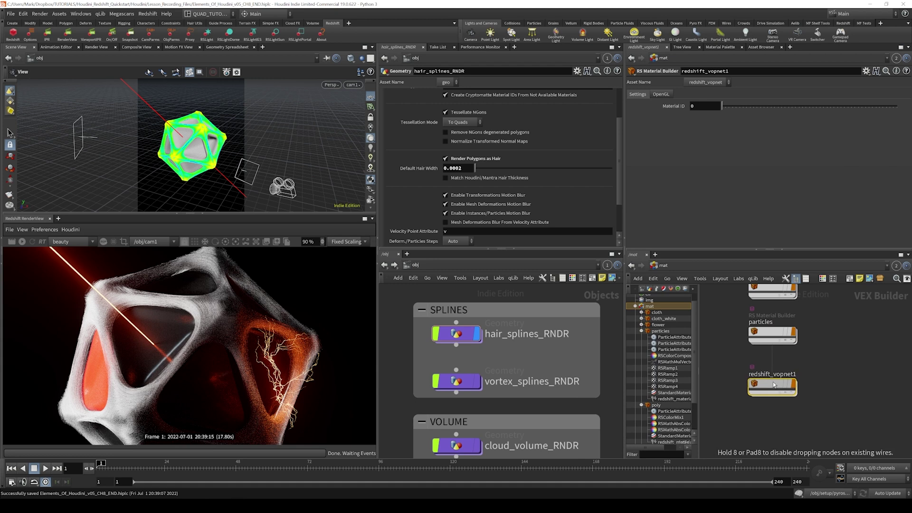
Rename it hair_splines, dive inside, re-render, and select hair_splines_RNDR
mouse_move(807, 380)
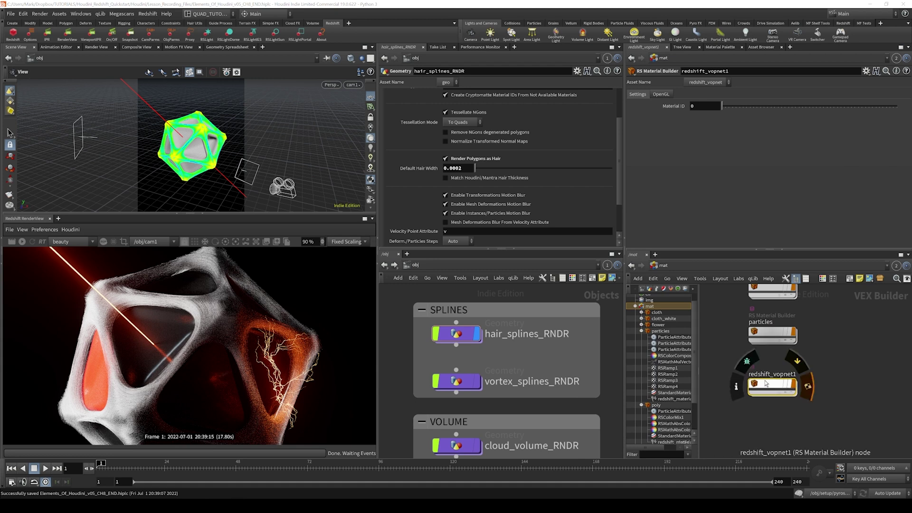
double_click(783, 374)
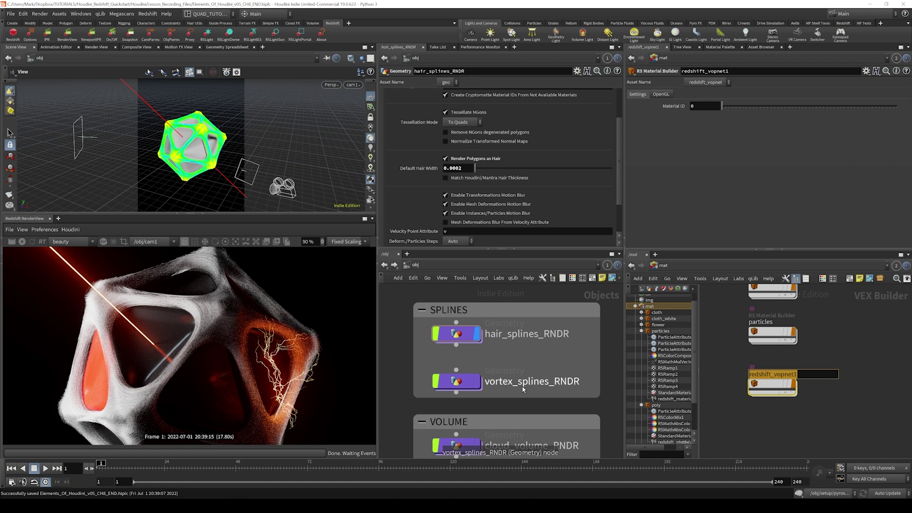
type("hair_splines")
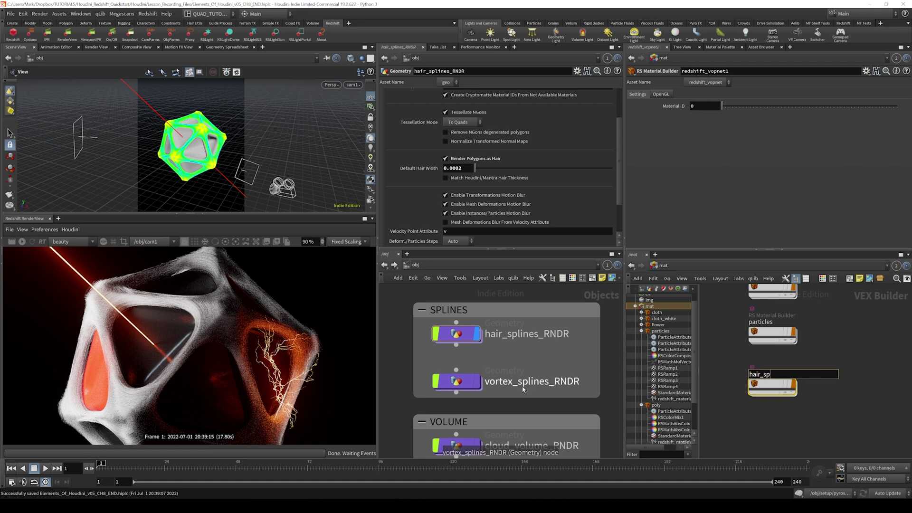
key("Return")
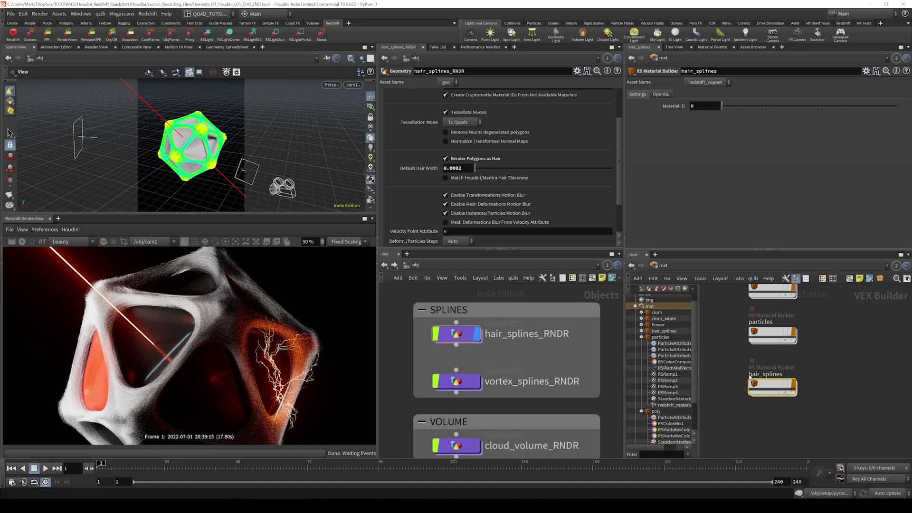
double_click(760, 389)
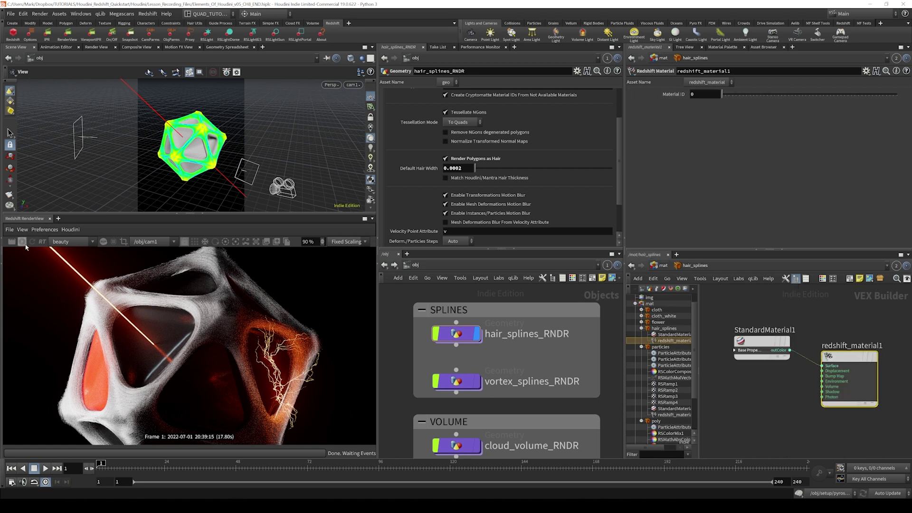
left_click(23, 243)
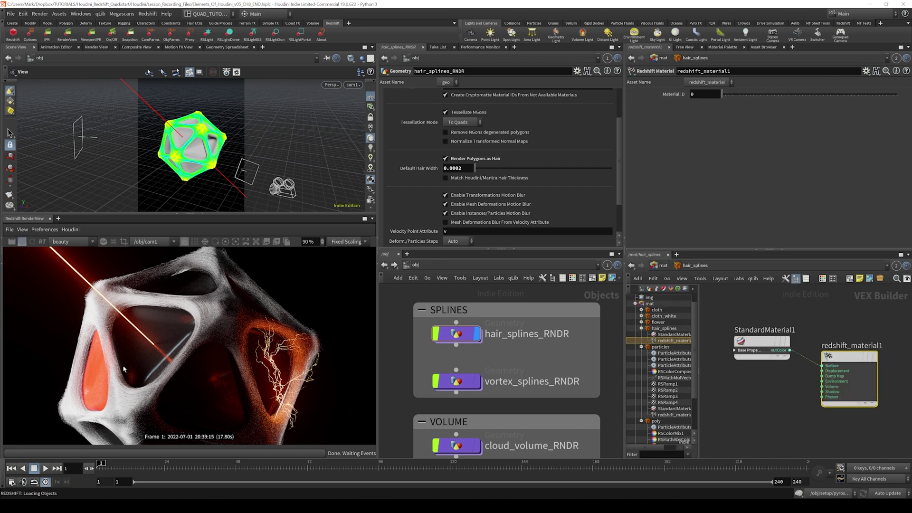
left_click(456, 333)
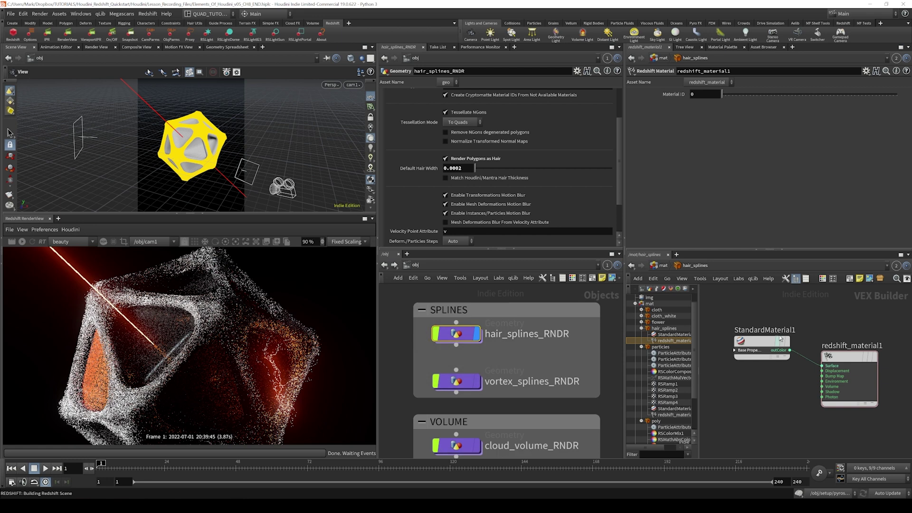
scroll(421, 206, "up", 3)
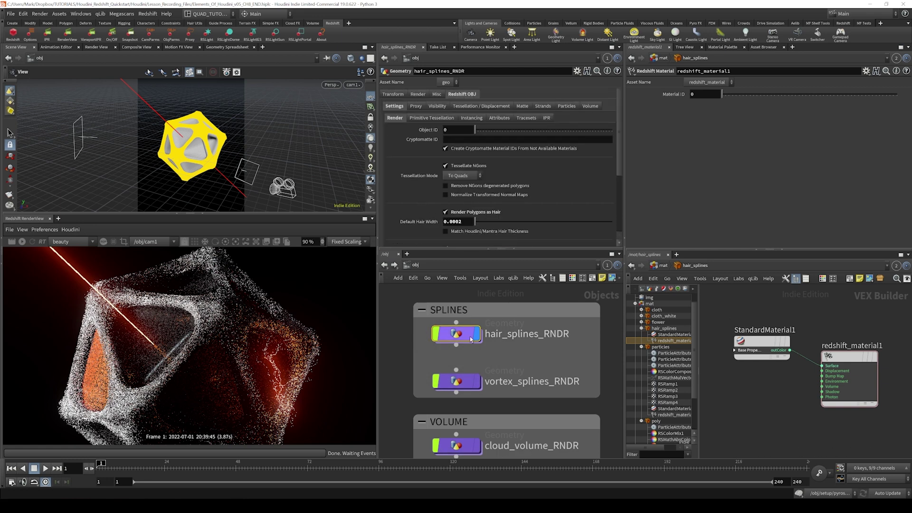
Set hair_splines_RNDR's Render tab Material to /mat/hair_splines
left_click(418, 94)
left_click(608, 106)
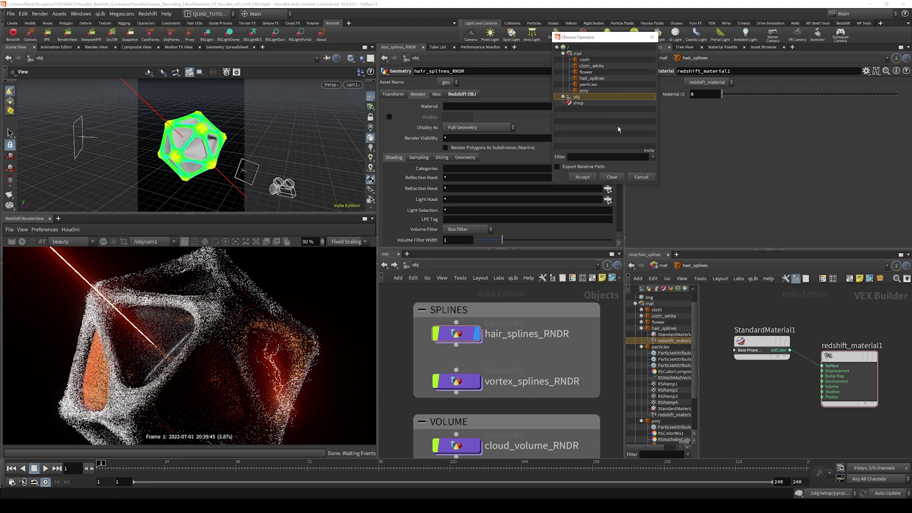
left_click(597, 79)
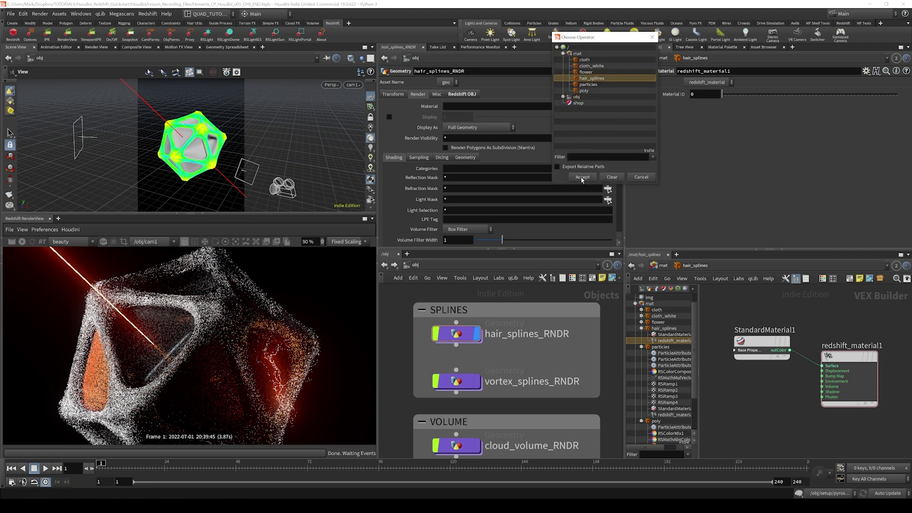
left_click(582, 179)
left_click(608, 106)
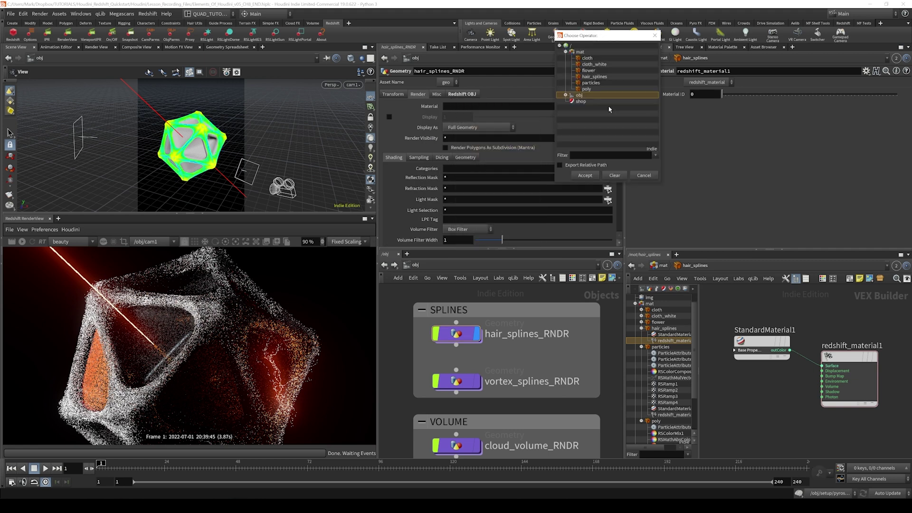
left_click(592, 77)
left_click(585, 176)
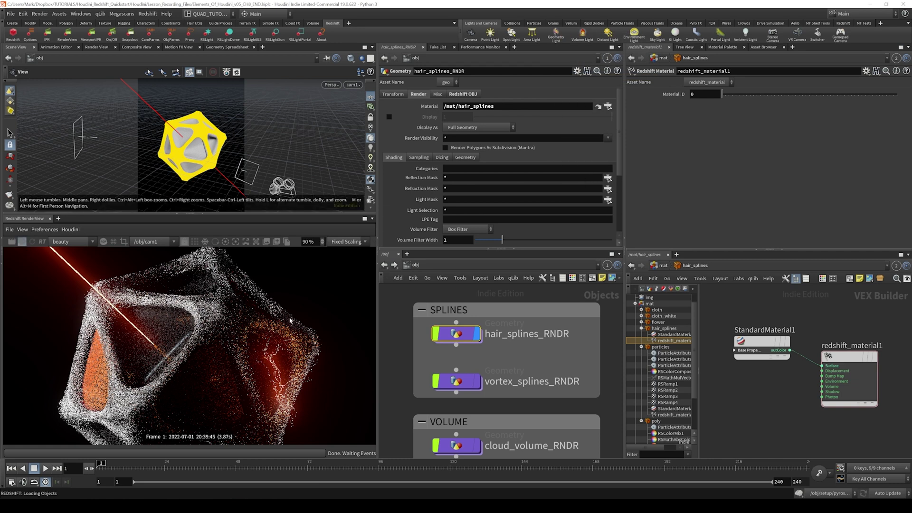
Zoom the RenderView in and out over the hair, save the scene, and re-render
scroll(107, 305, "up", 4)
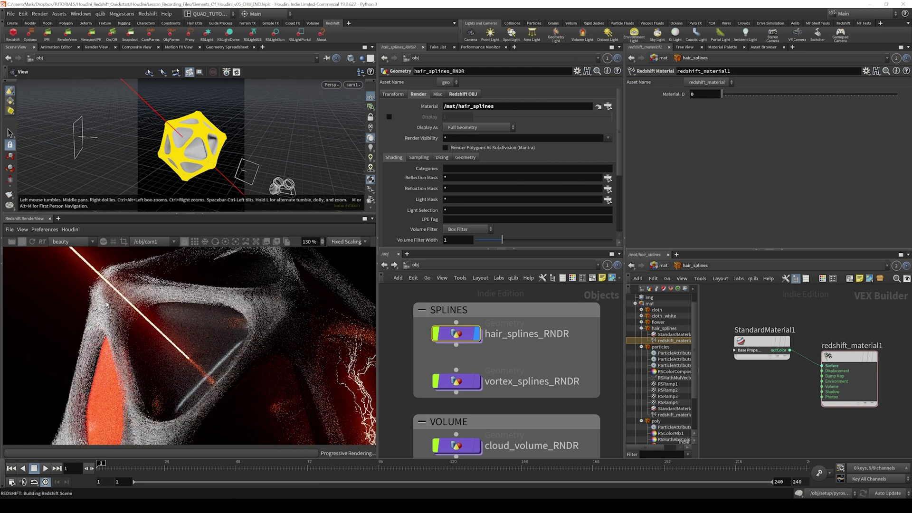
scroll(107, 305, "up", 3)
scroll(246, 343, "down", 2)
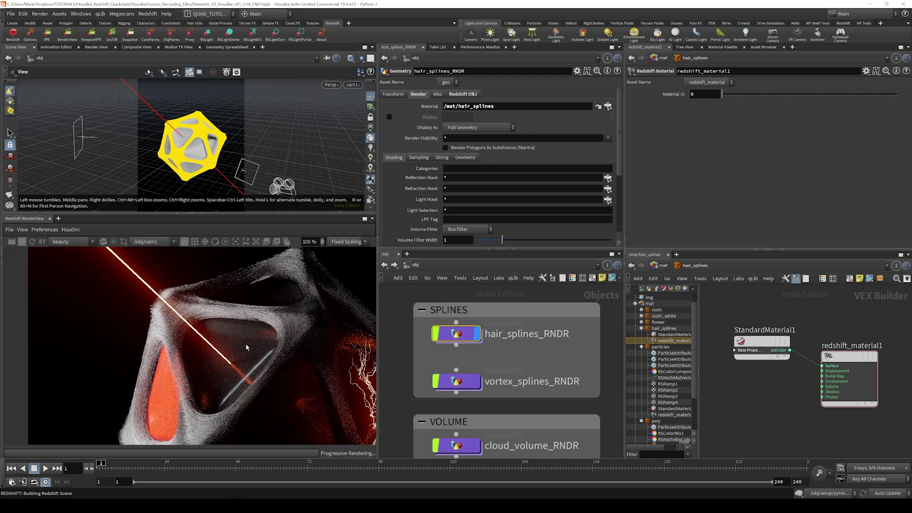
key("ctrl+s")
scroll(256, 342, "down", 3)
scroll(250, 340, "down", 1)
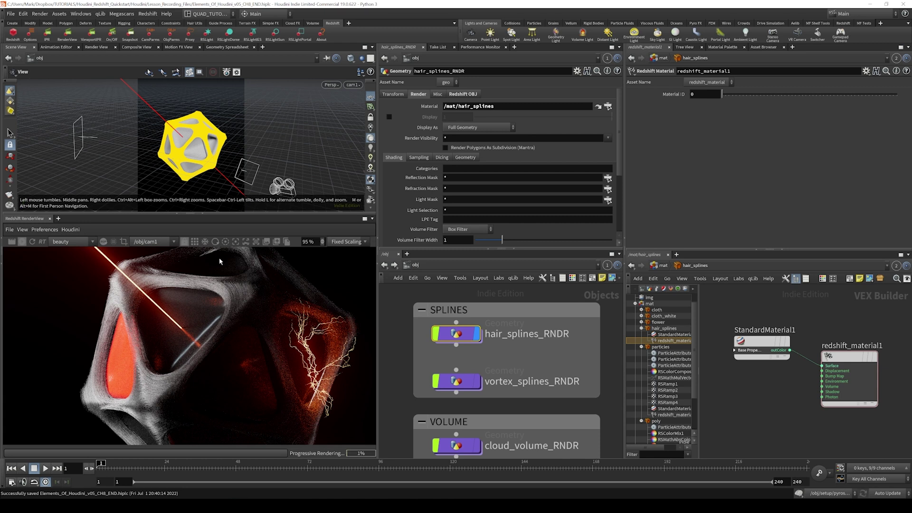
left_click(21, 243)
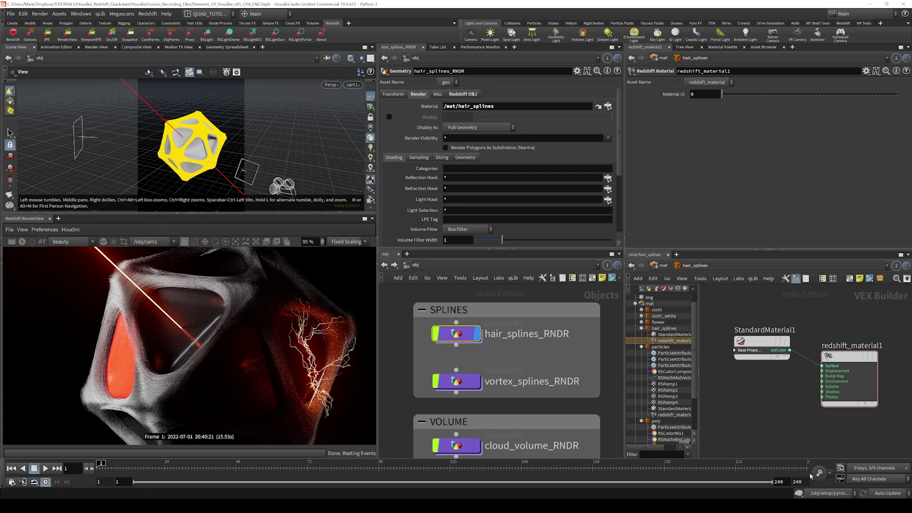
Replace StandardMaterial1 with an RS Principled Hair node wired into the Surface input
middle_click_drag(739, 412, 752, 420)
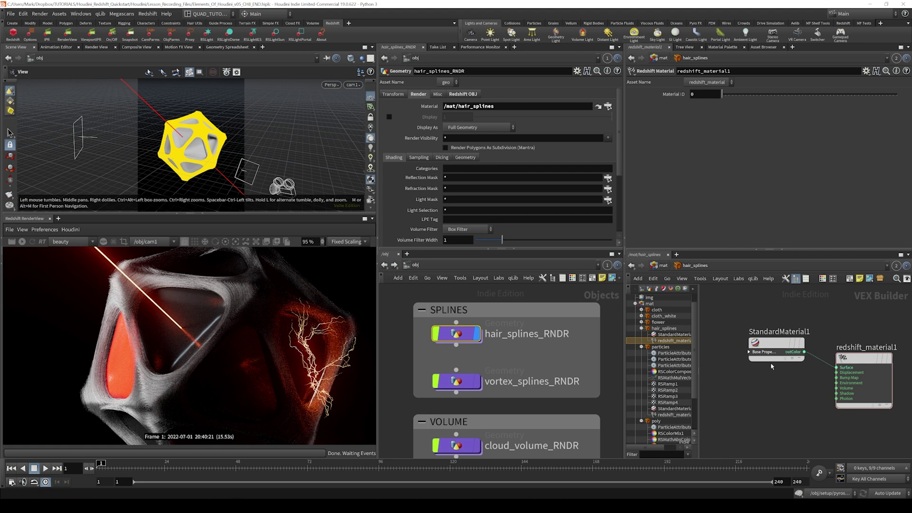
left_click(765, 353)
key("Delete")
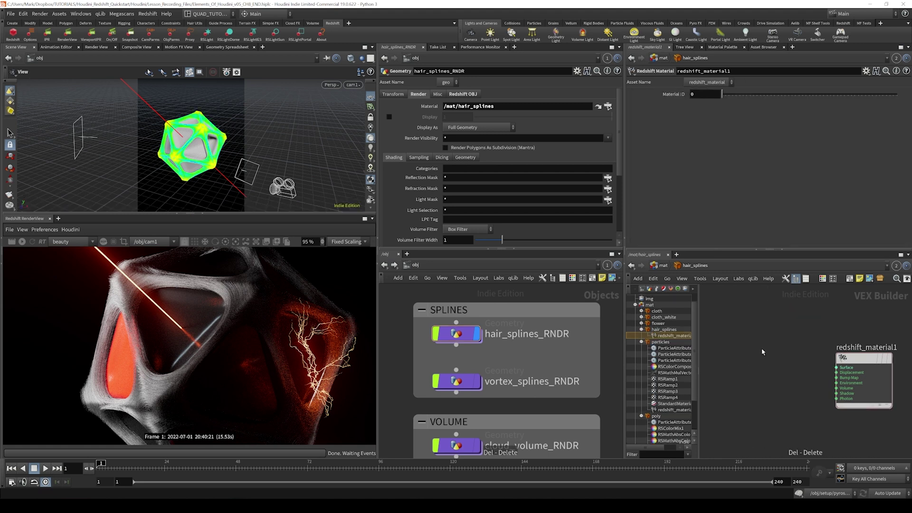
key("Tab")
type("rs h")
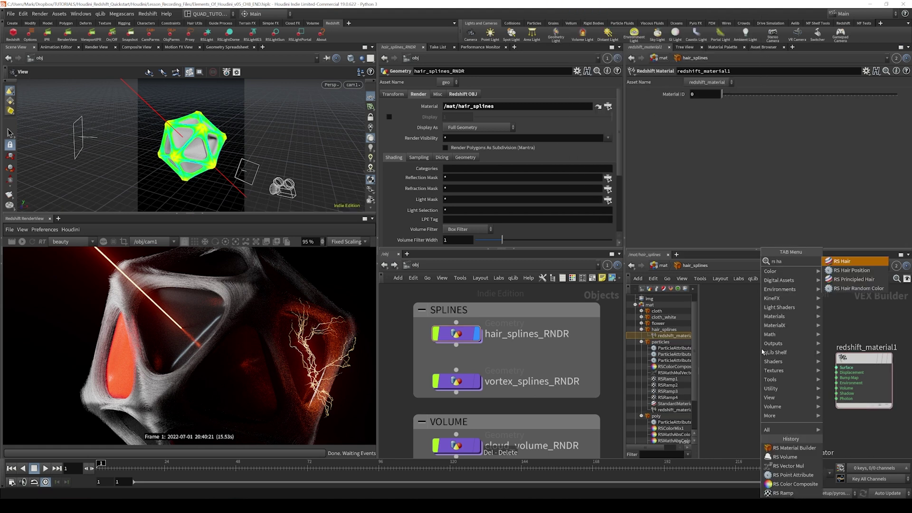
type("a")
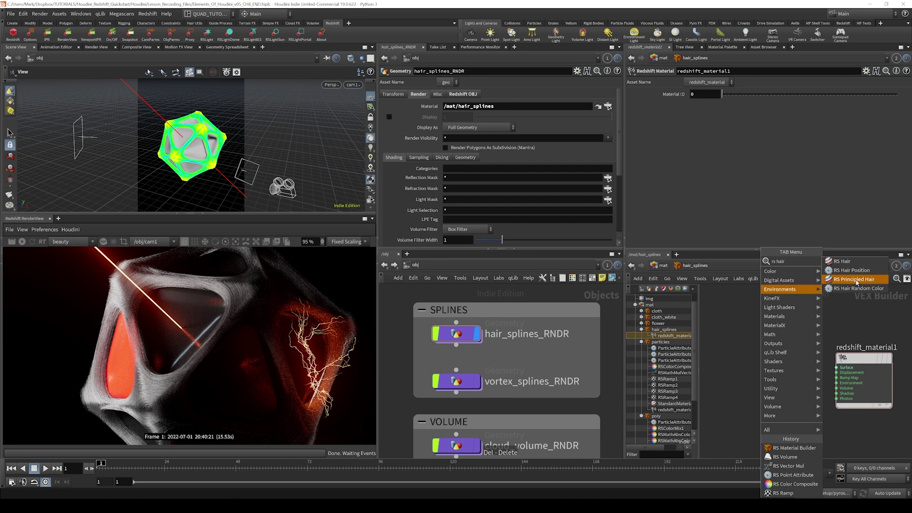
left_click(857, 281)
left_click(765, 365)
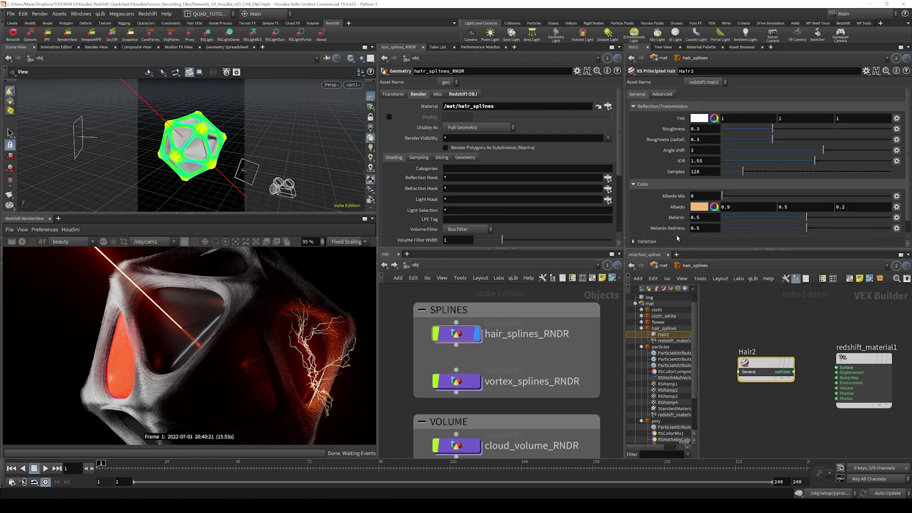
left_click_drag(793, 371, 836, 367)
Render the preview, lower Melanin to about 0.041, then delete the Hair2 node
left_click(21, 242)
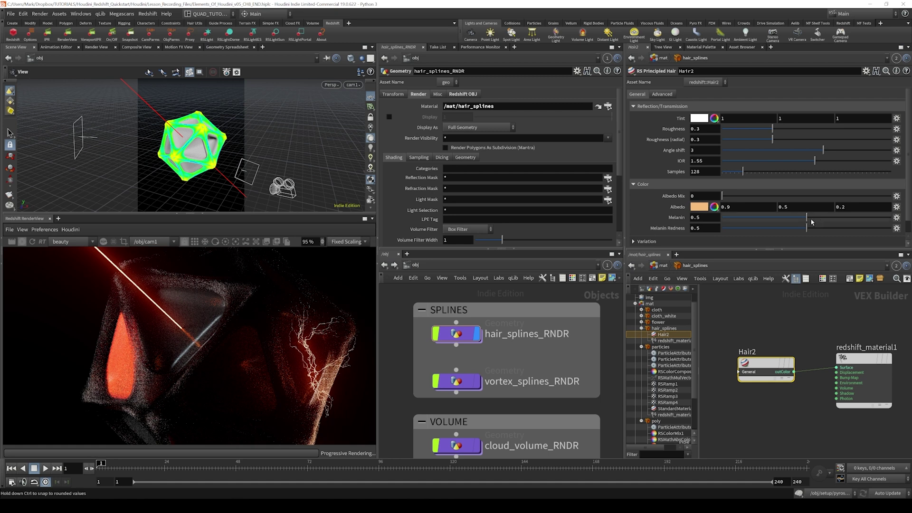
left_click_drag(811, 222, 730, 219)
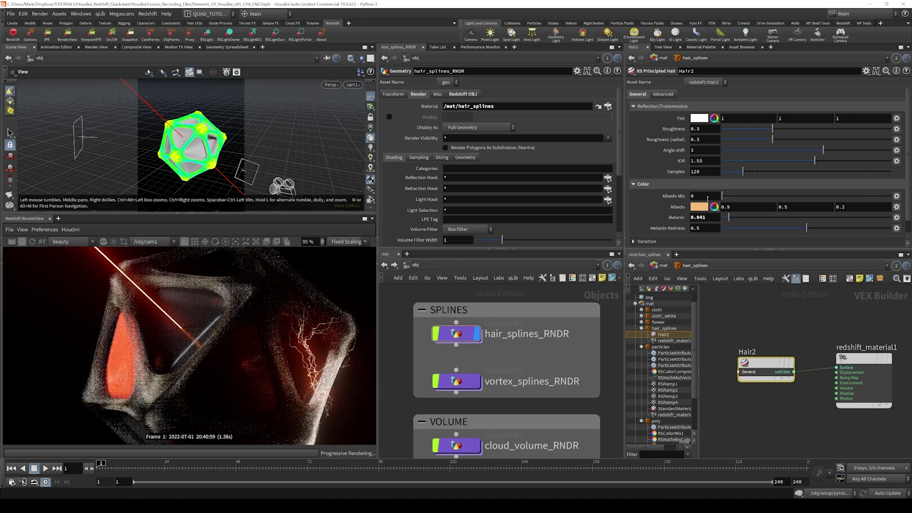
scroll(661, 227, "down", 1)
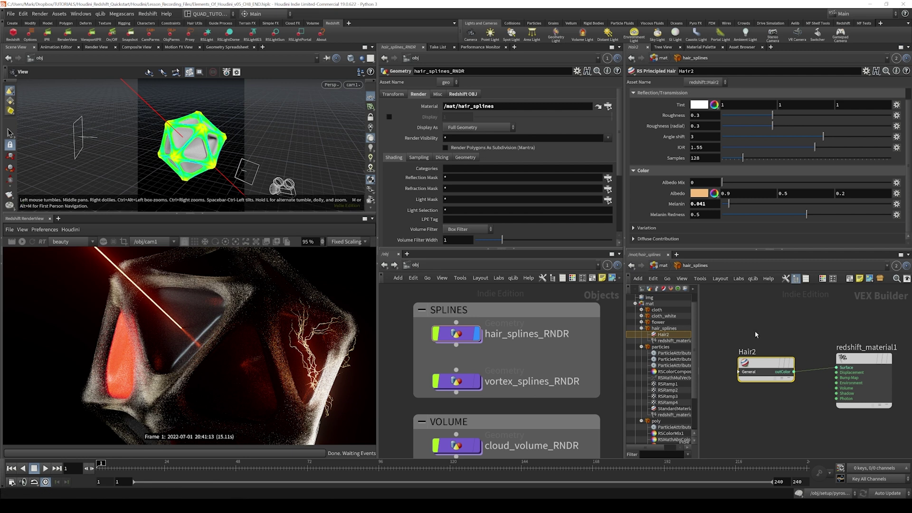
key("Delete")
Add an RS Hair node, wire its outColor to redshift_material1's Surface, and re-render
key("Tab")
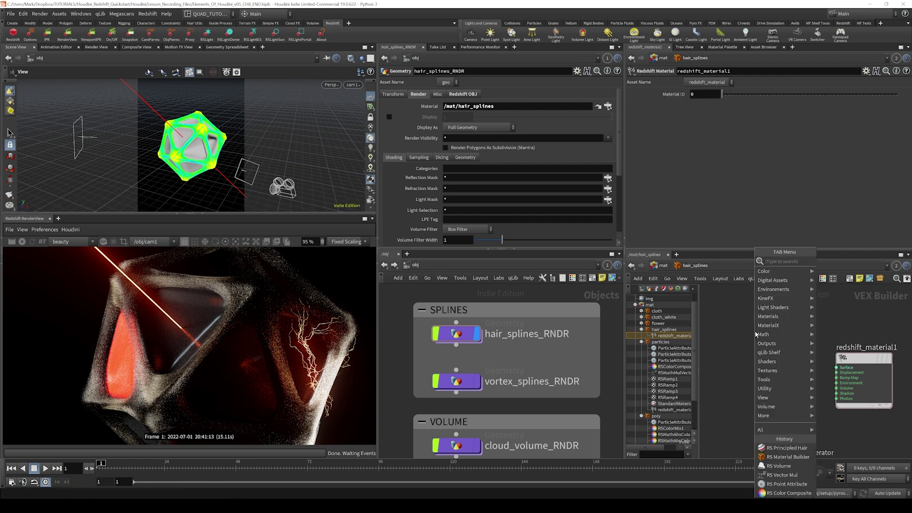
type("rs hair")
key("Return")
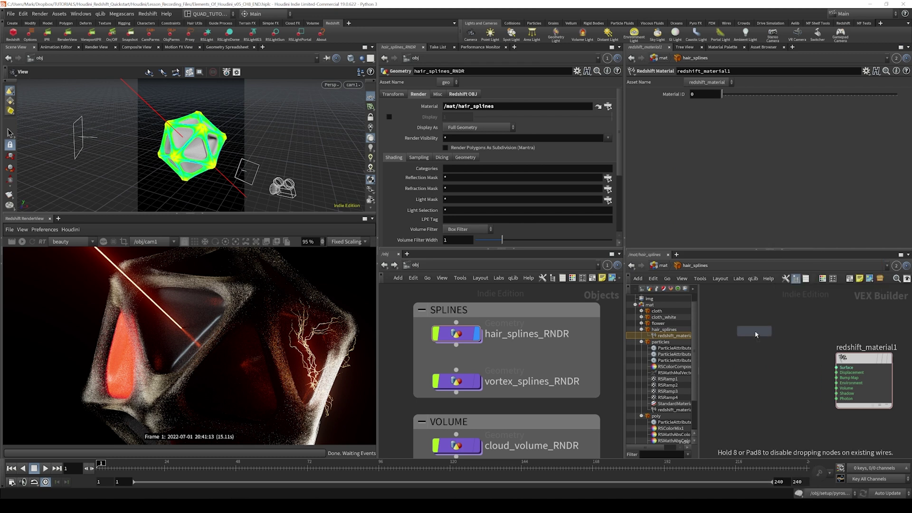
left_click(752, 334)
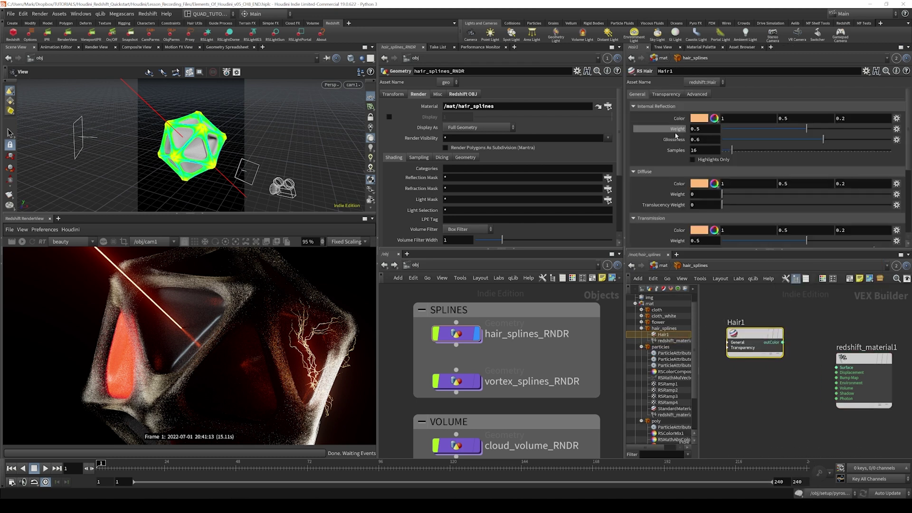
scroll(668, 157, "down", 2)
scroll(671, 152, "up", 2)
left_click_drag(784, 344, 836, 367)
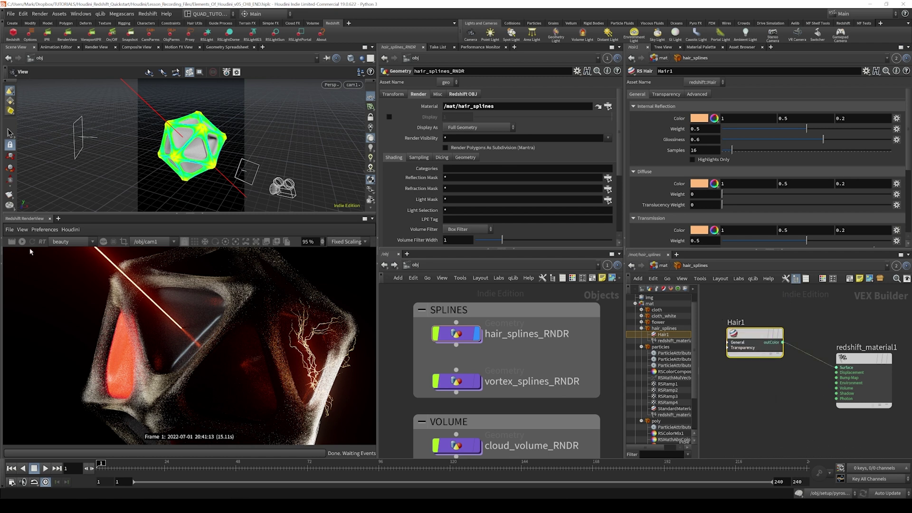
left_click(22, 241)
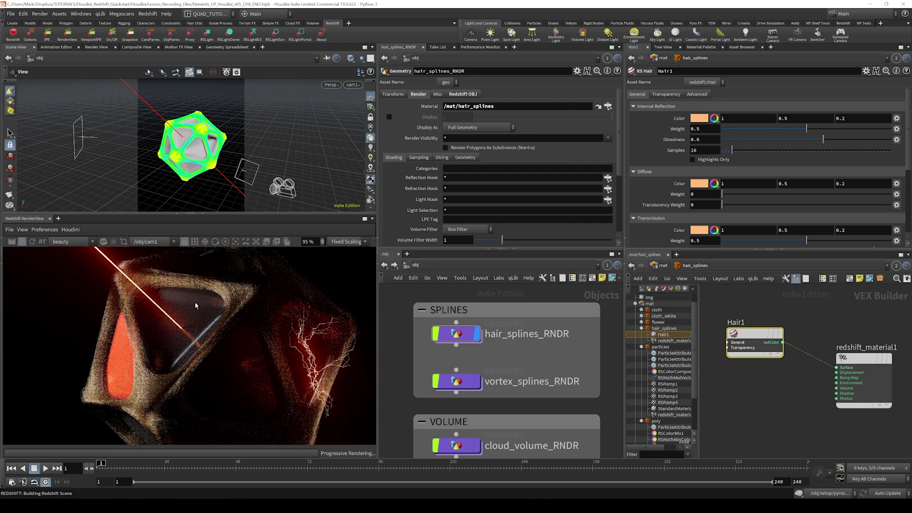
scroll(143, 313, "up", 2)
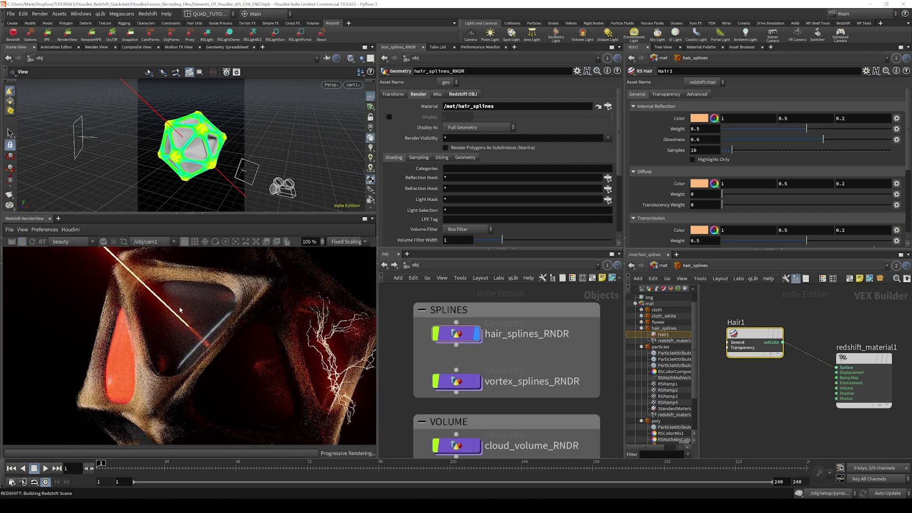
scroll(187, 323, "up", 3)
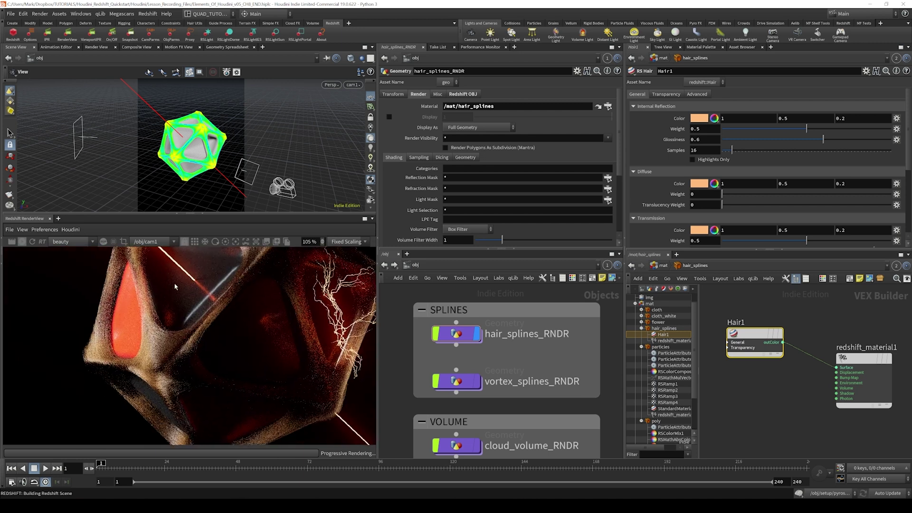
Enlarge the render region over the hair and save Elements_Of_Houdini_v05_CH8_END.hiplc
left_click_drag(158, 391, 254, 432)
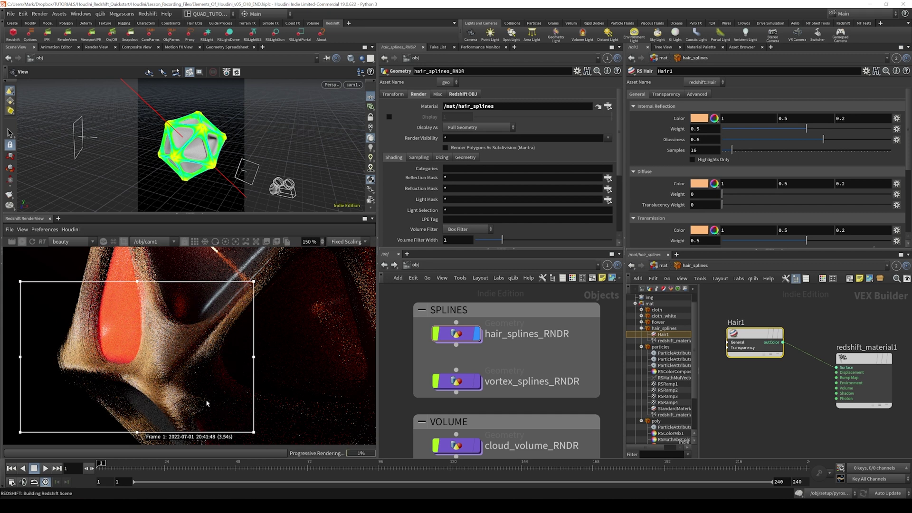
key("ctrl+s")
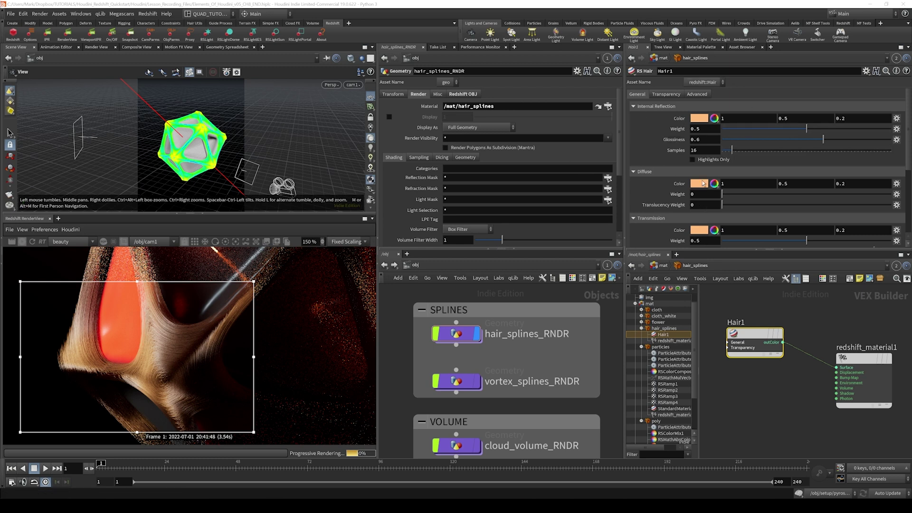
Make the RS Hair internal reflection, diffuse and transmission colours white (1, 1, 1), then save the scene
left_click(699, 119)
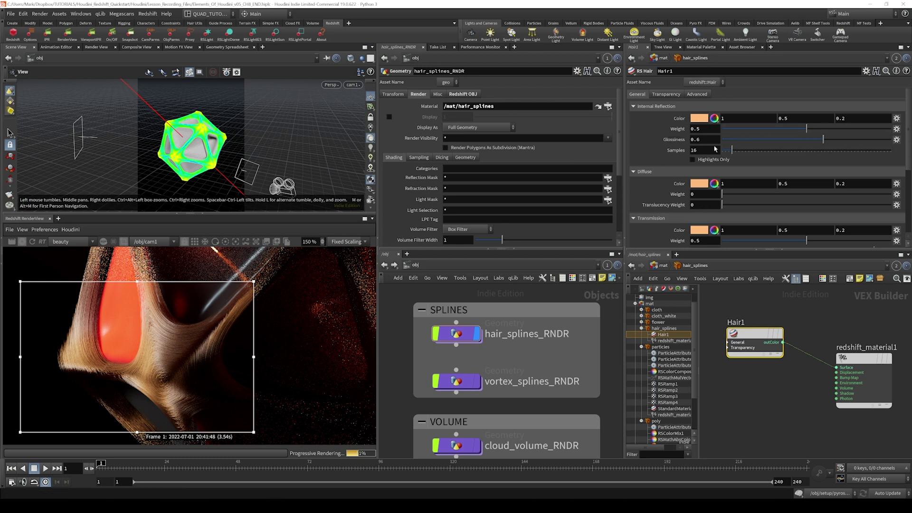
left_click(615, 259)
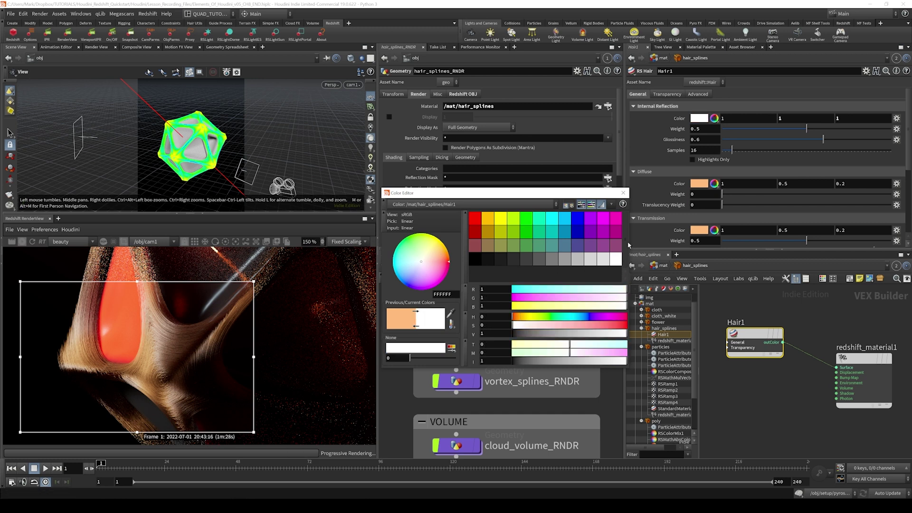
left_click(623, 192)
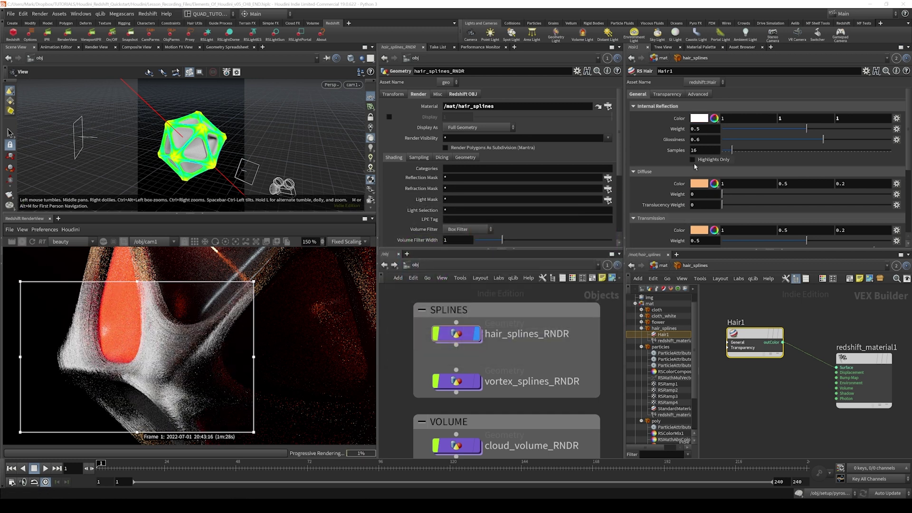
left_click(696, 184)
left_click(615, 260)
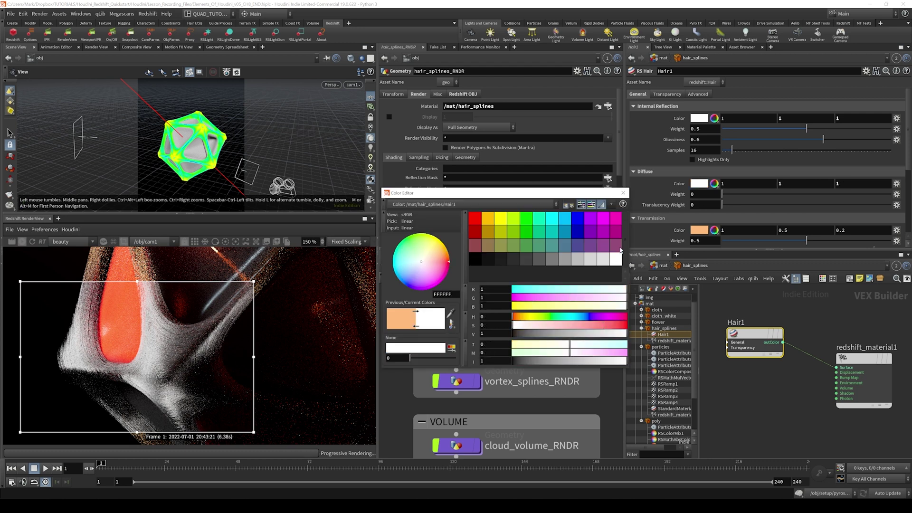
left_click(623, 192)
left_click(699, 230)
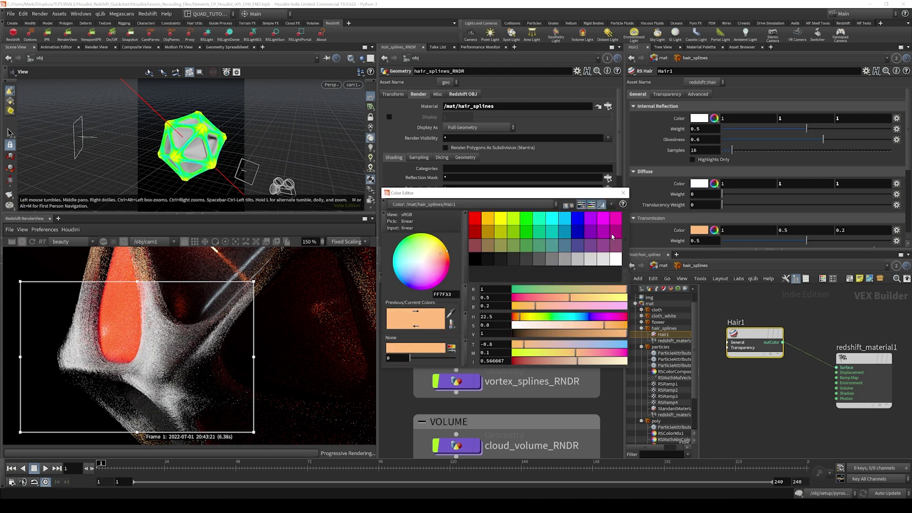
left_click(616, 259)
left_click(623, 193)
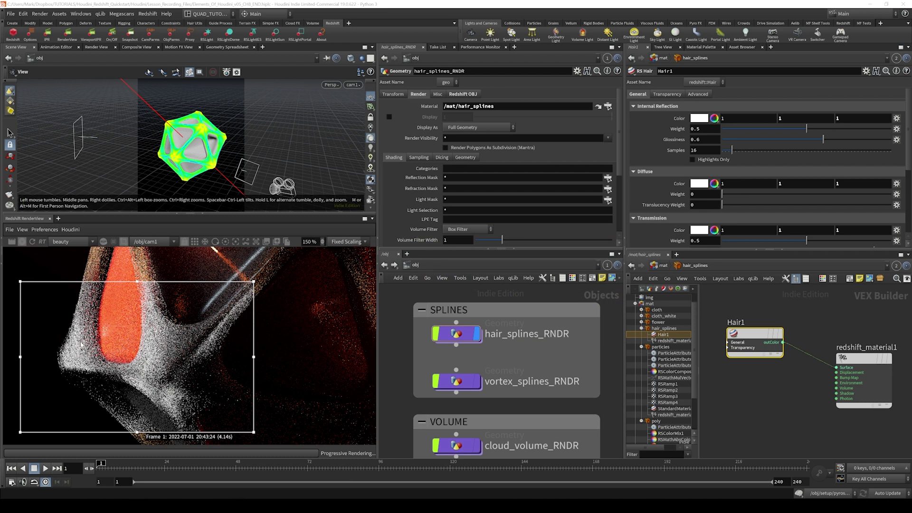
key("ctrl+s")
Raise the hair reflection Weight from 0.5 to 1 and lower Glossiness from 0.6 to 0.346
middle_click_drag(171, 331, 149, 335)
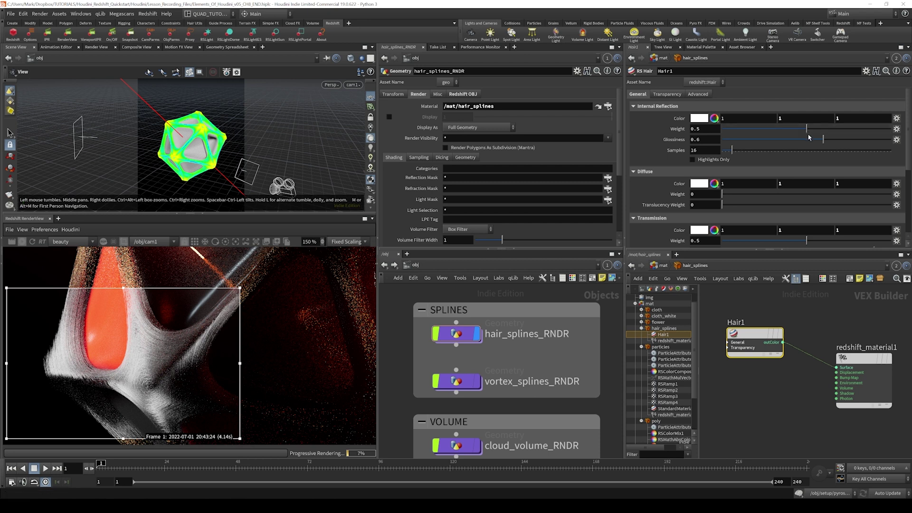
left_click_drag(809, 131, 891, 129)
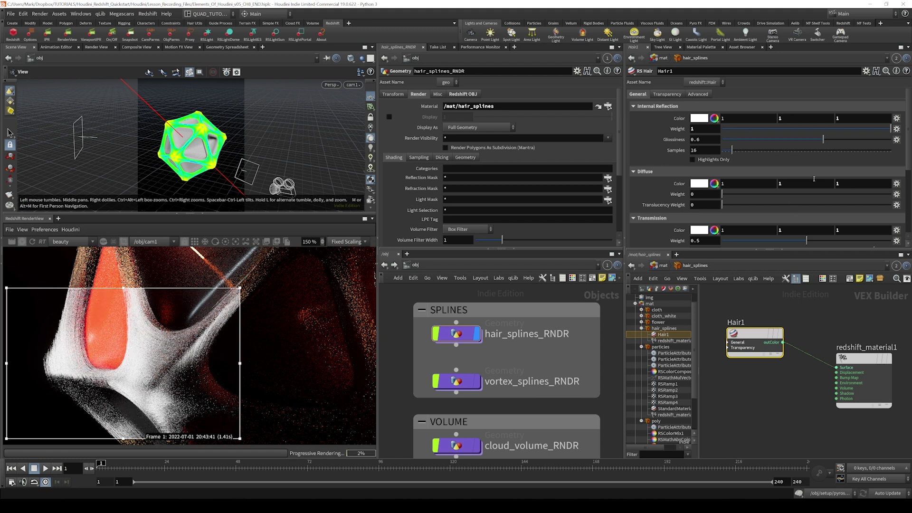
left_click_drag(797, 141, 781, 141)
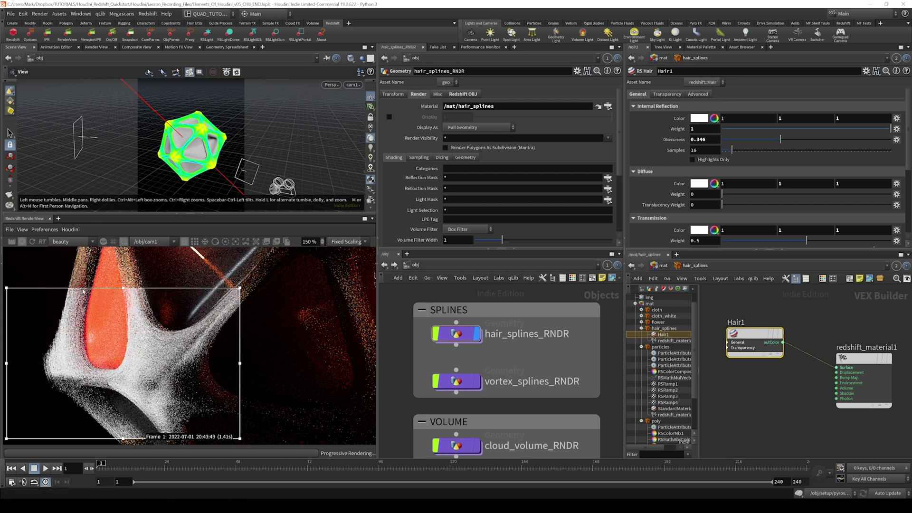
scroll(153, 377, "down", 3)
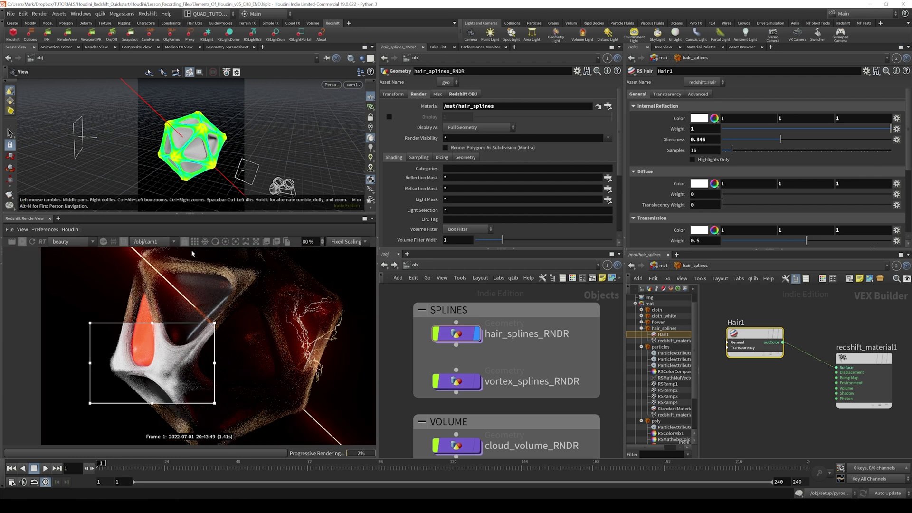
Turn off the render region for a full-frame render, then rotate, zoom to 205% and pan over the hair strands
left_click(124, 242)
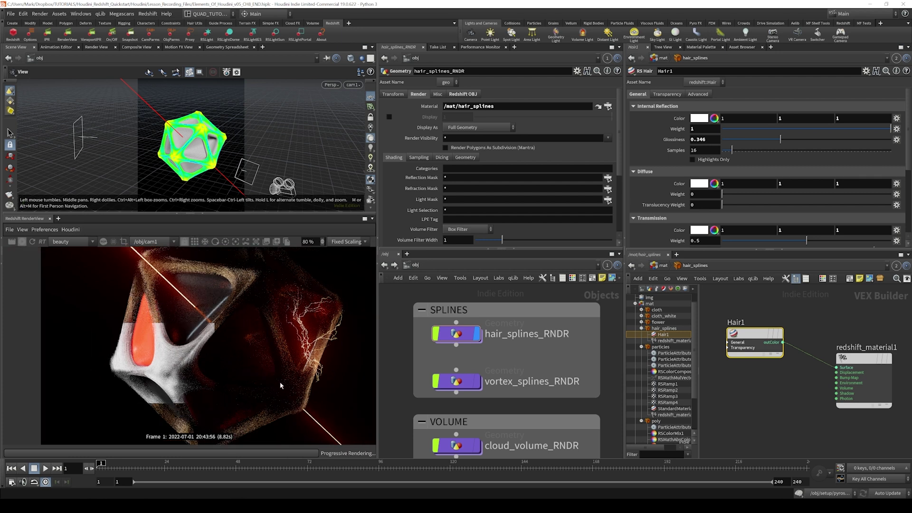
left_click_drag(292, 352, 124, 302)
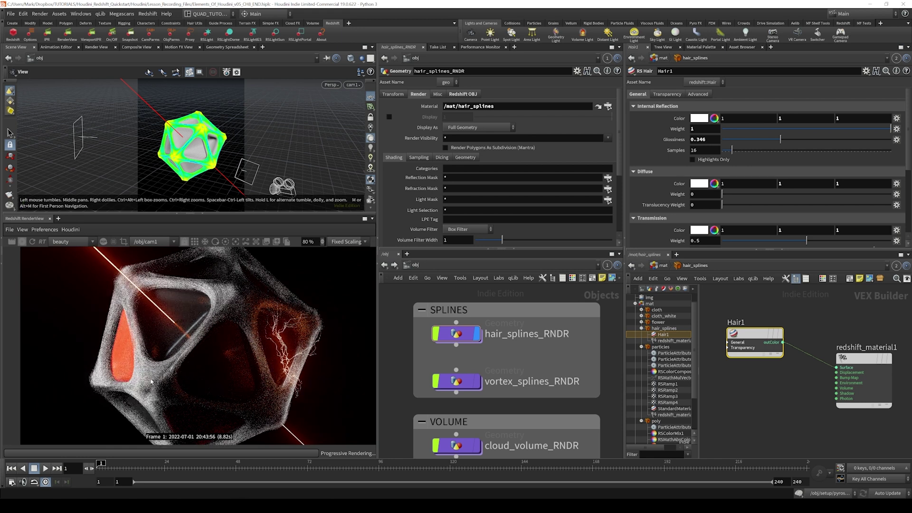
scroll(133, 387, "up", 5)
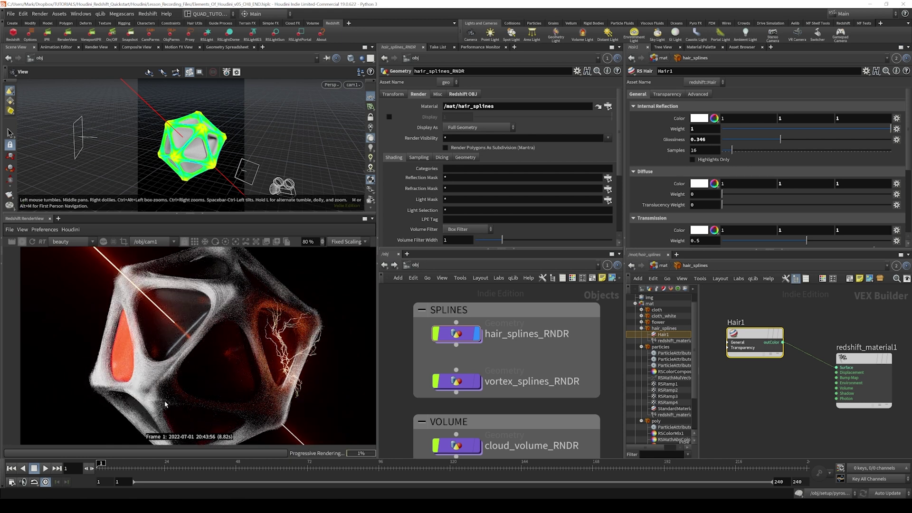
scroll(171, 337, "up", 1)
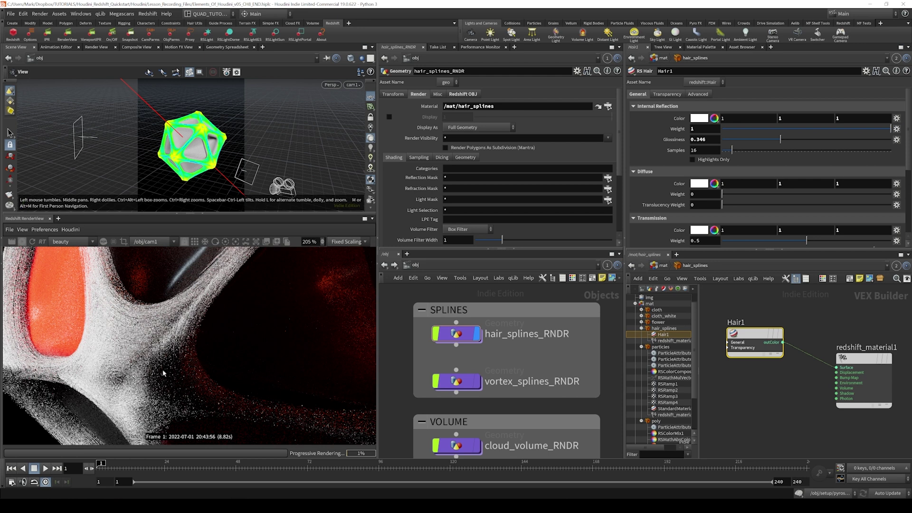
middle_click_drag(163, 372, 226, 383)
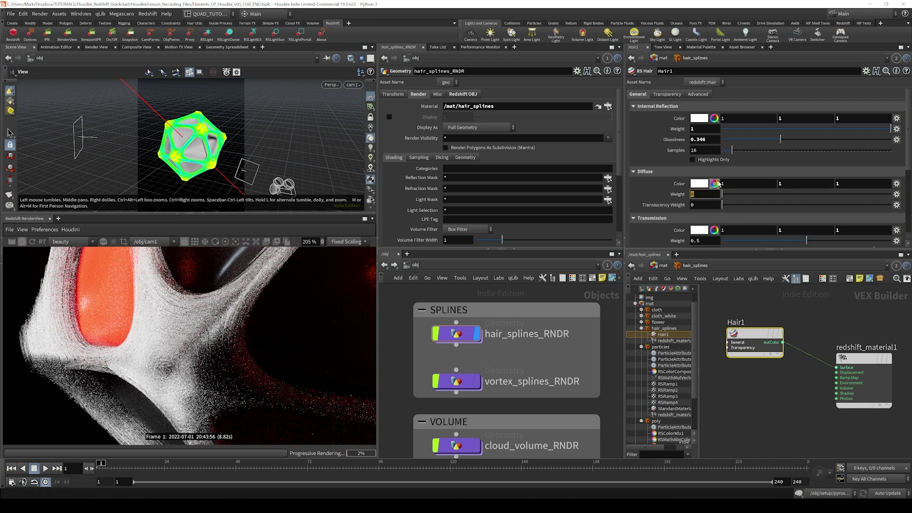
Set the RS Hair Diffuse Weight to 0.5 and limit the preview render to the hair area
type("5")
key("Return")
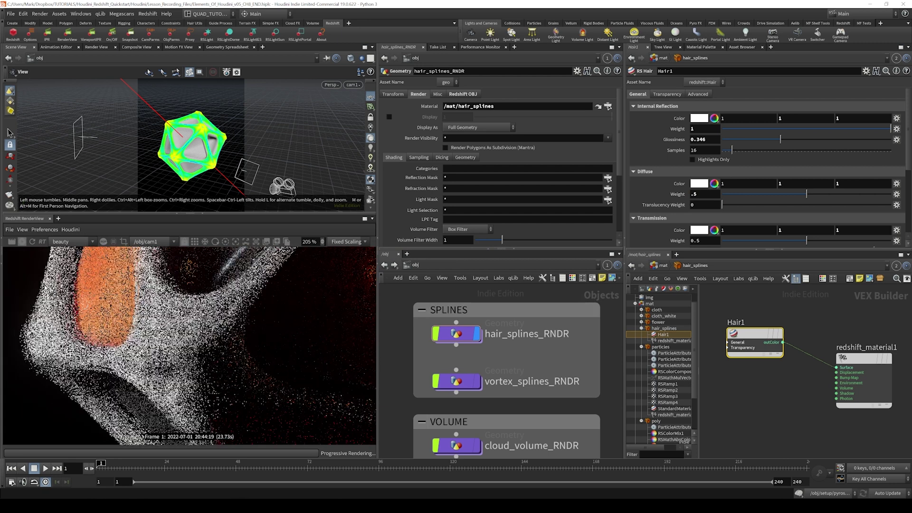
left_click_drag(22, 276, 288, 432)
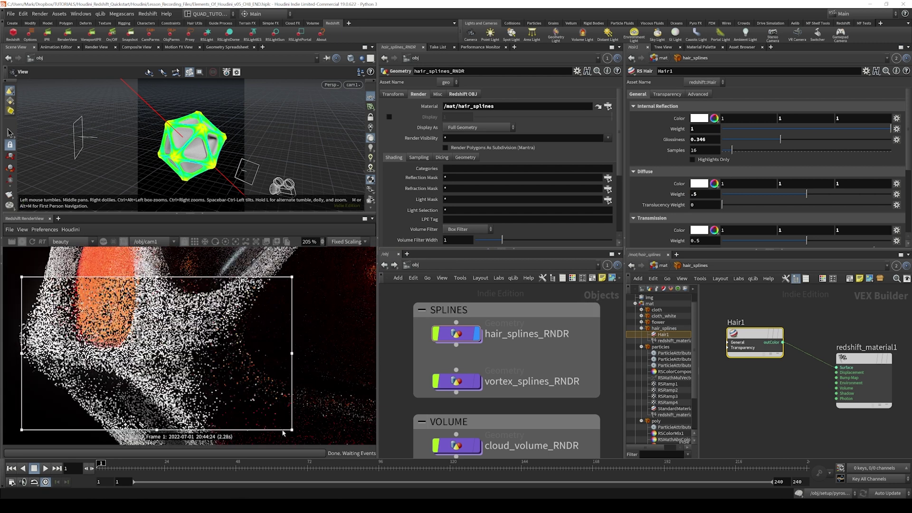
Save the scene as Elements_Of_Houdini_v05_CH8_END.hiplc and redraw the render region over the hair
scroll(150, 347, "down", 5)
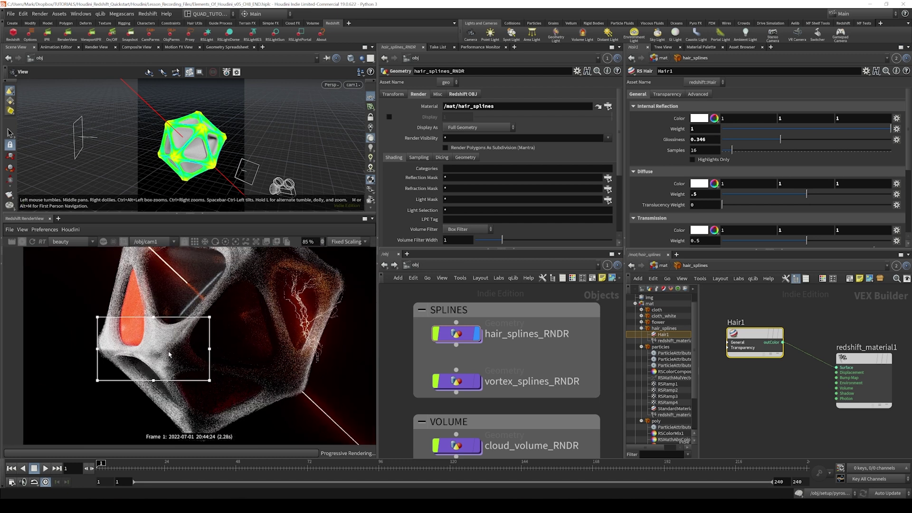
mouse_move(169, 354)
middle_mouse_down()
mouse_move(176, 366)
mouse_move(185, 358)
middle_mouse_up()
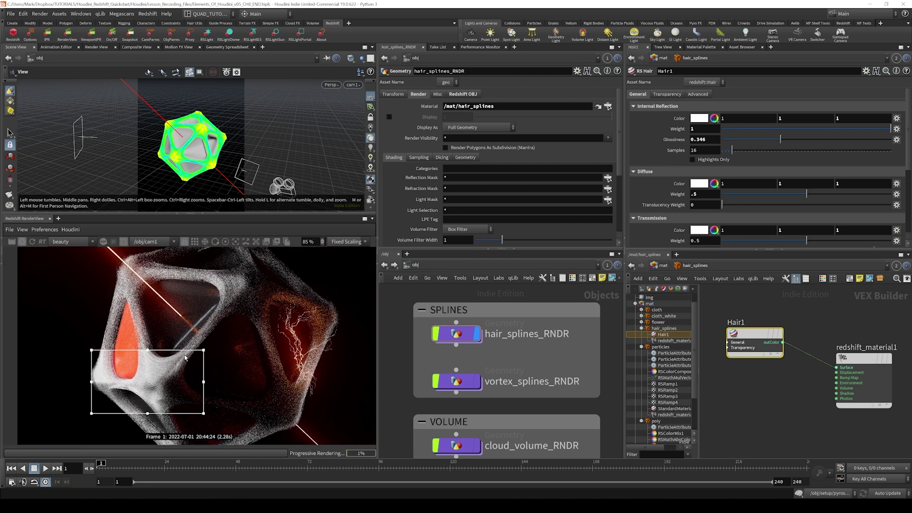
key("ctrl+s")
left_click_drag(91, 268, 214, 362)
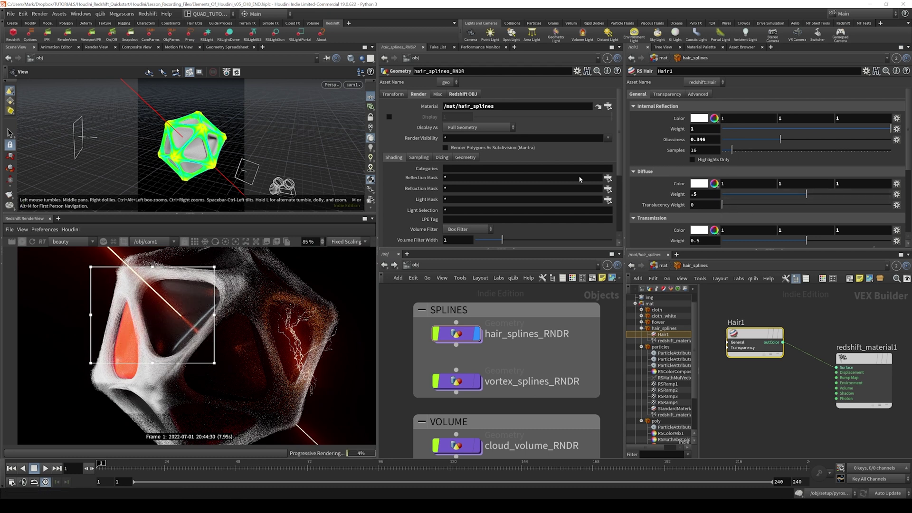
Set the hair material's Primary Reflection Weight to 0
scroll(678, 167, "down", 3)
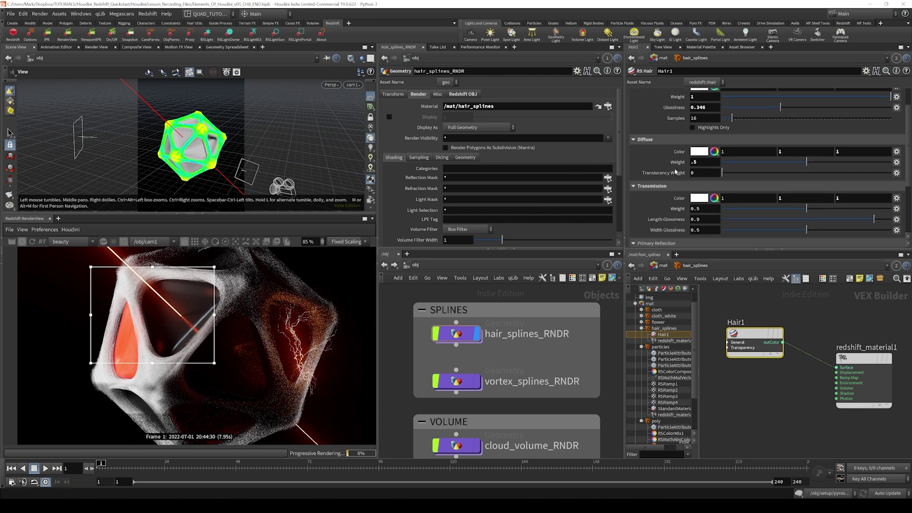
scroll(667, 166, "down", 1)
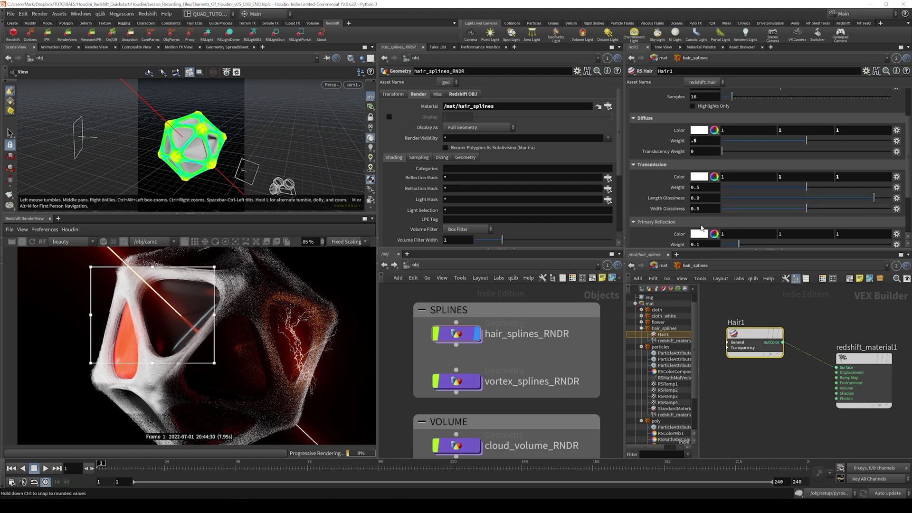
scroll(702, 229, "down", 3)
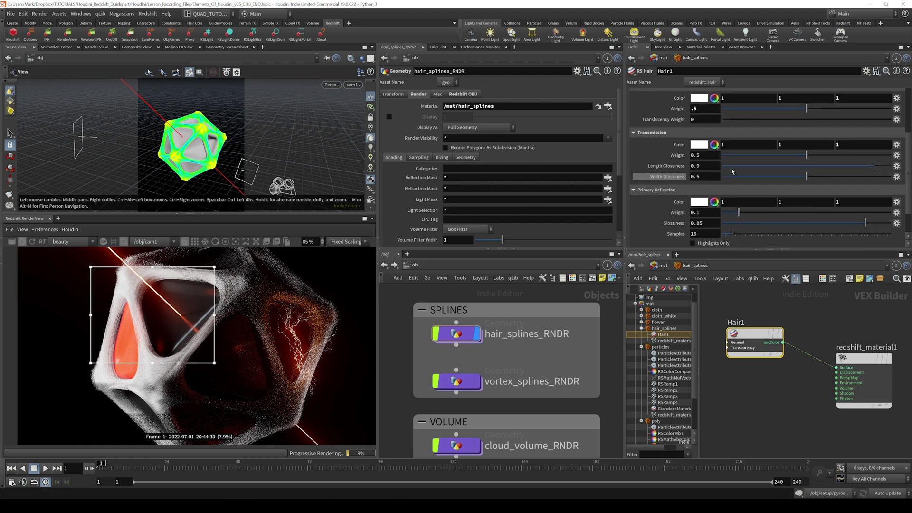
left_click_drag(738, 212, 721, 212)
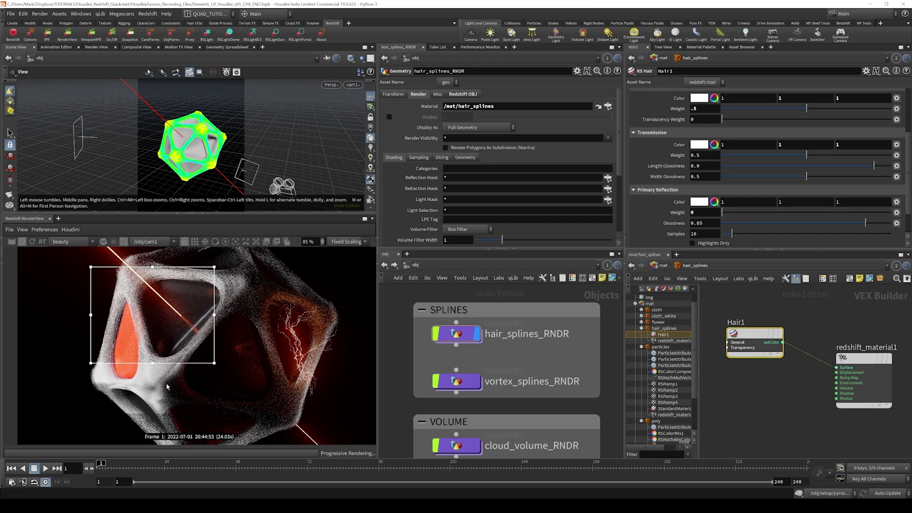
Draw a larger render region over the icosahedron
left_click_drag(69, 316, 247, 444)
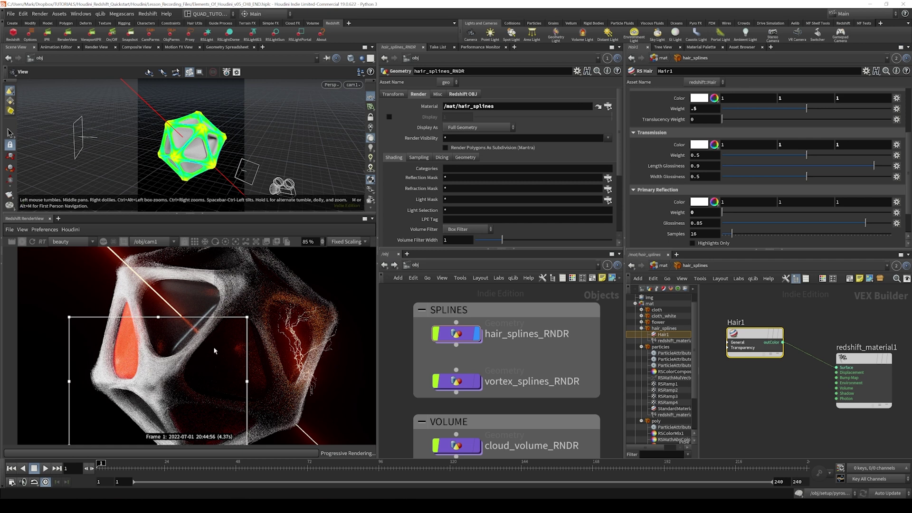
scroll(210, 357, "down", 1)
scroll(240, 345, "down", 1)
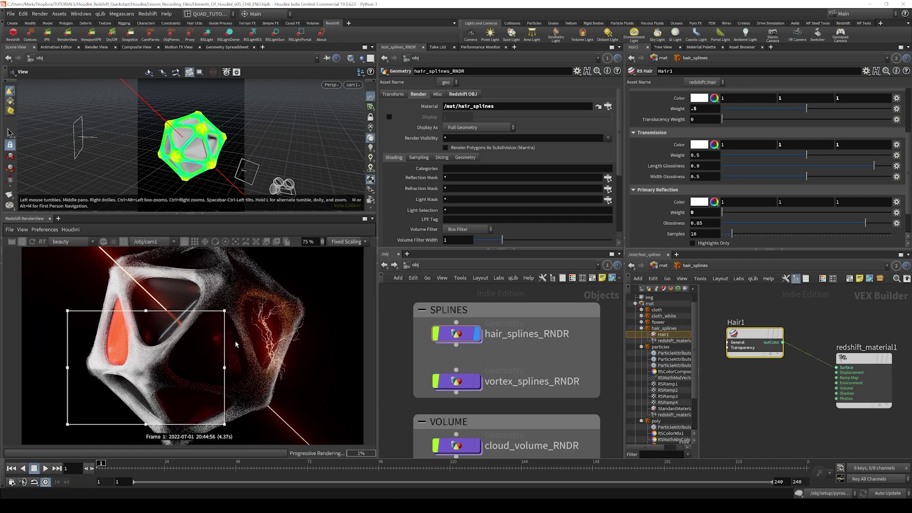
scroll(236, 344, "down", 2)
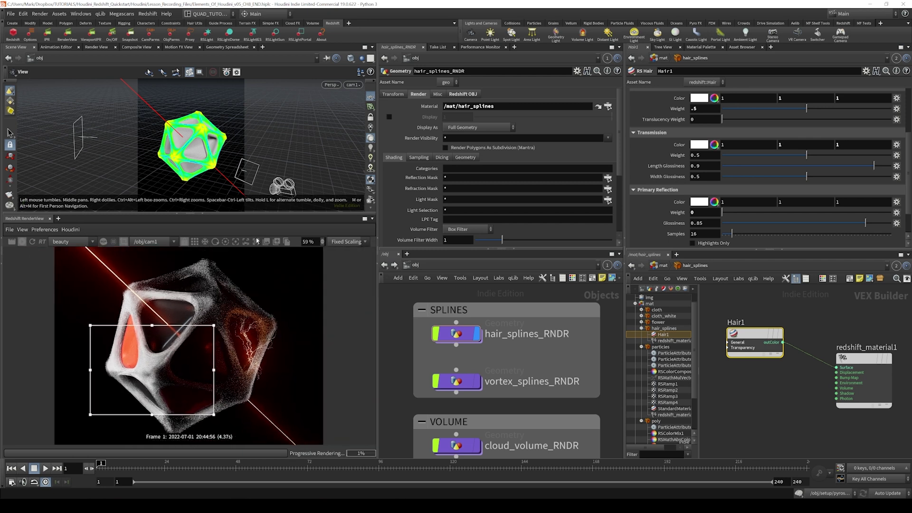
Turn off the render region for a full-frame render at 63% zoom, then stop the preview render
left_click(125, 242)
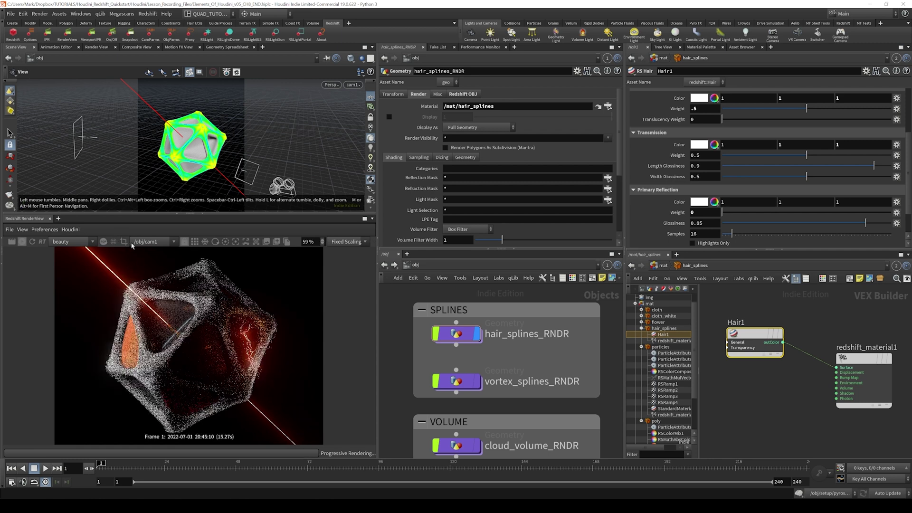
scroll(164, 287, "up", 2)
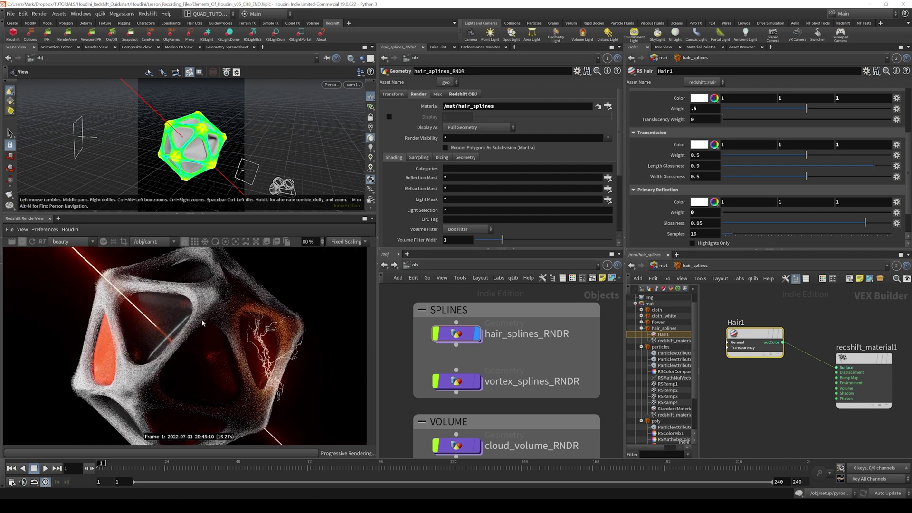
scroll(203, 324, "down", 2)
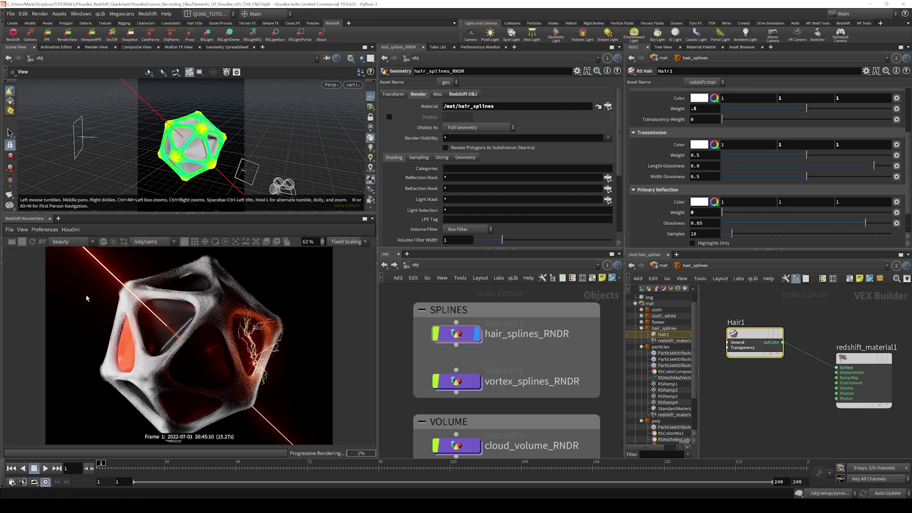
left_click(22, 241)
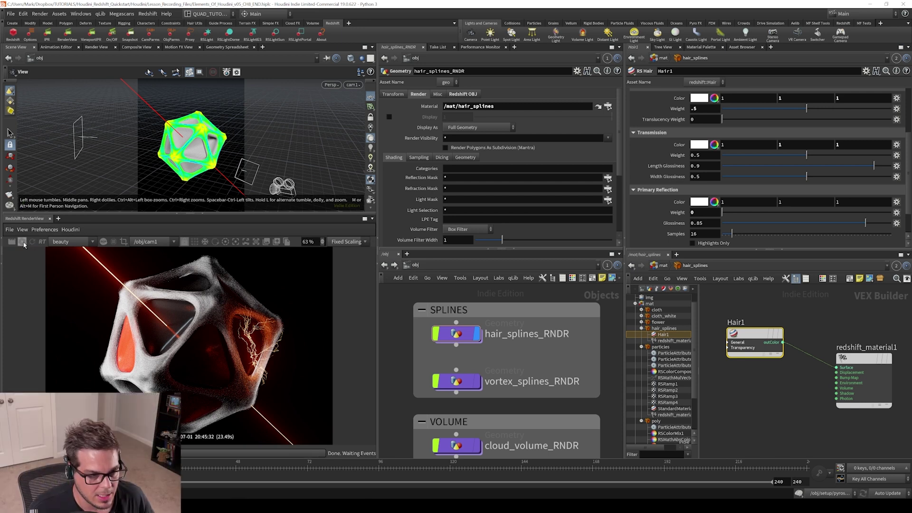